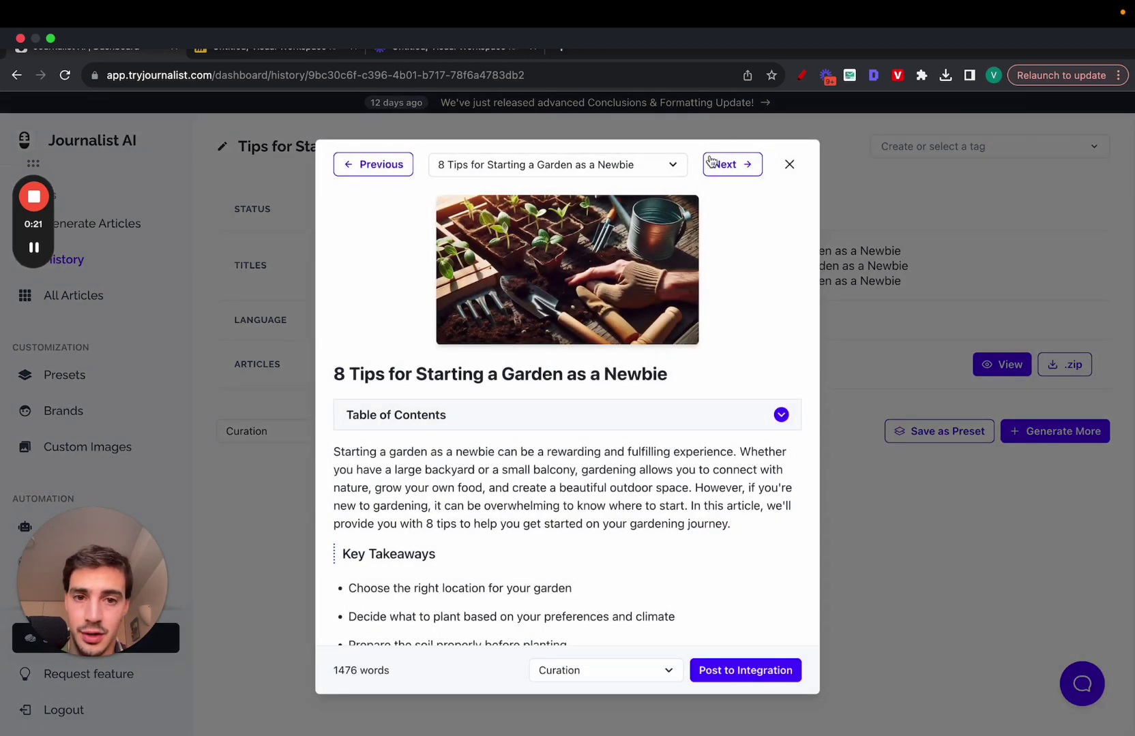
- Move the preview to the '7 Tips for Starting a Garden as a Newbie' article and scroll through it
left_click(732, 163)
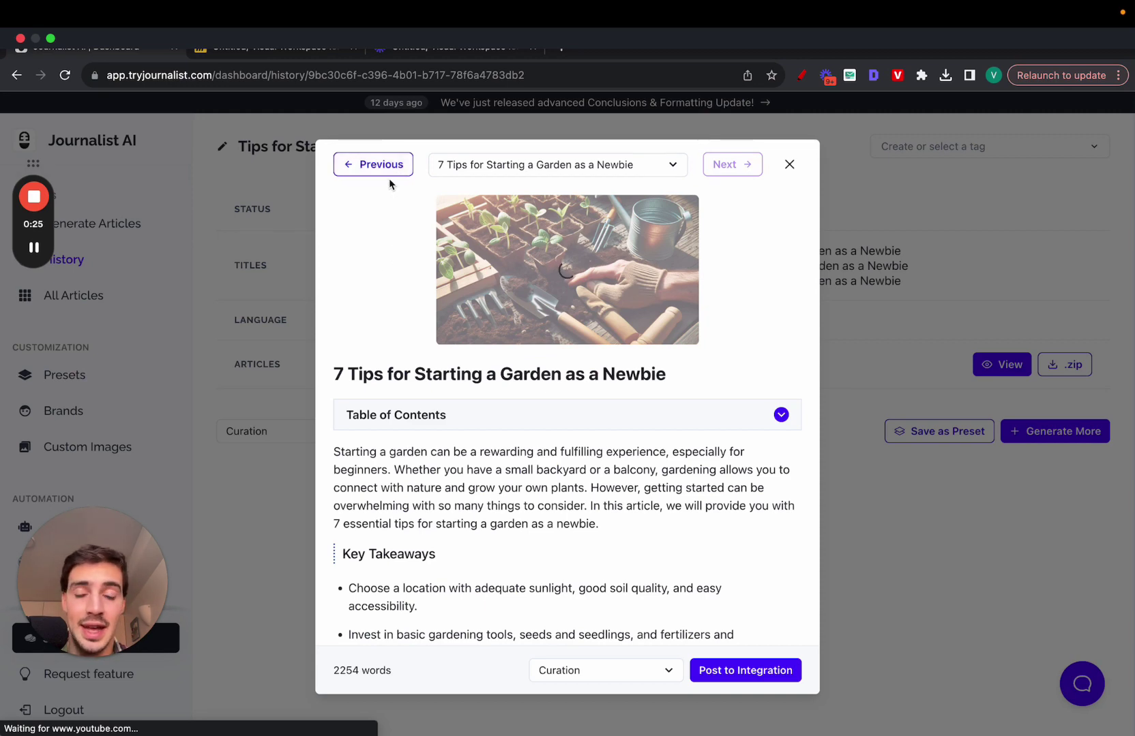
scroll(424, 372, "down", 5)
scroll(425, 373, "up", 5)
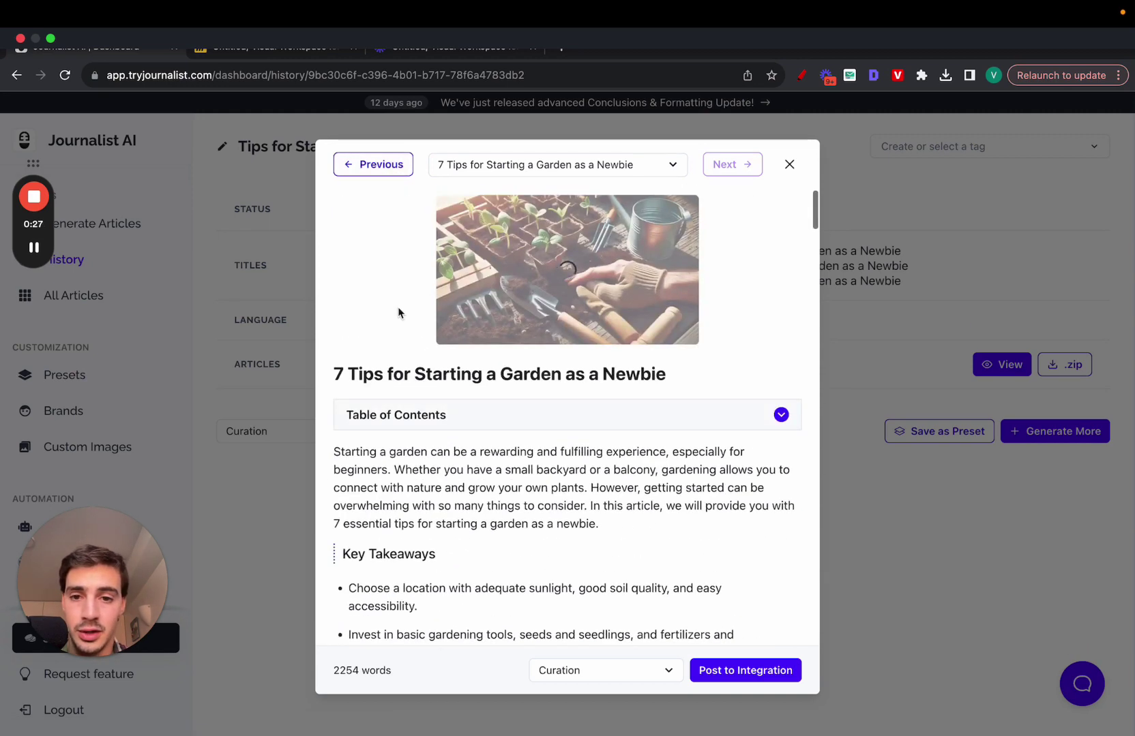
scroll(399, 313, "down", 5)
scroll(409, 321, "up", 5)
scroll(627, 354, "down", 5)
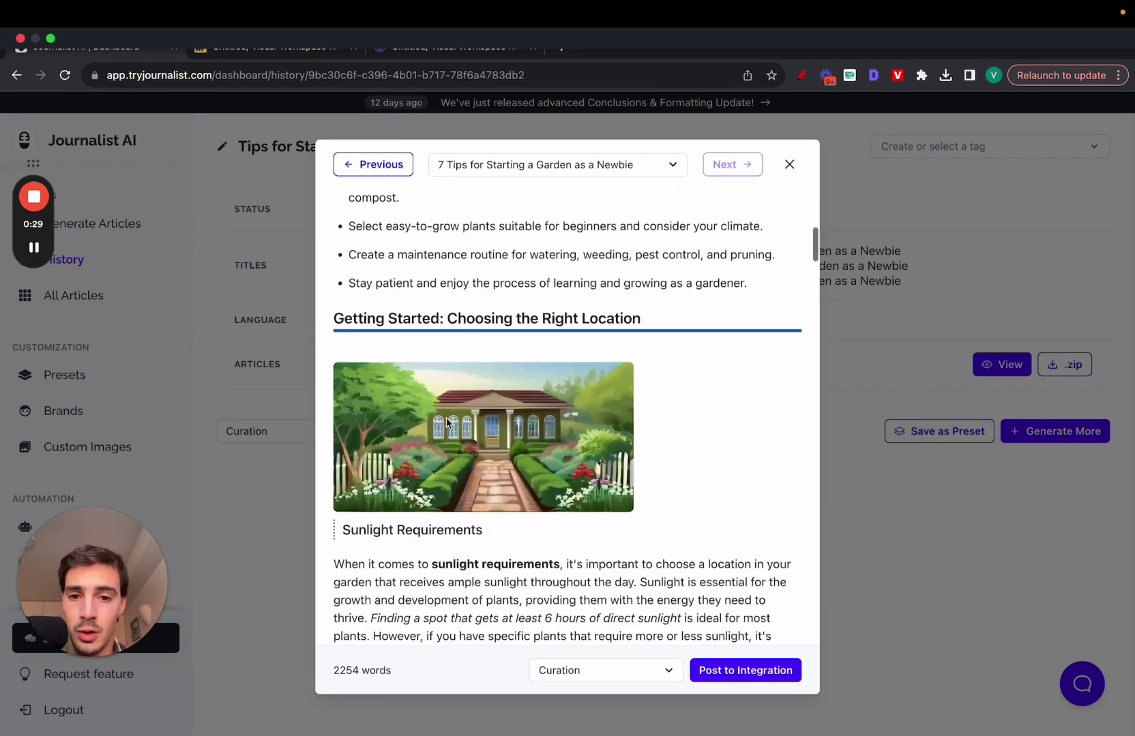
scroll(428, 464, "down", 15)
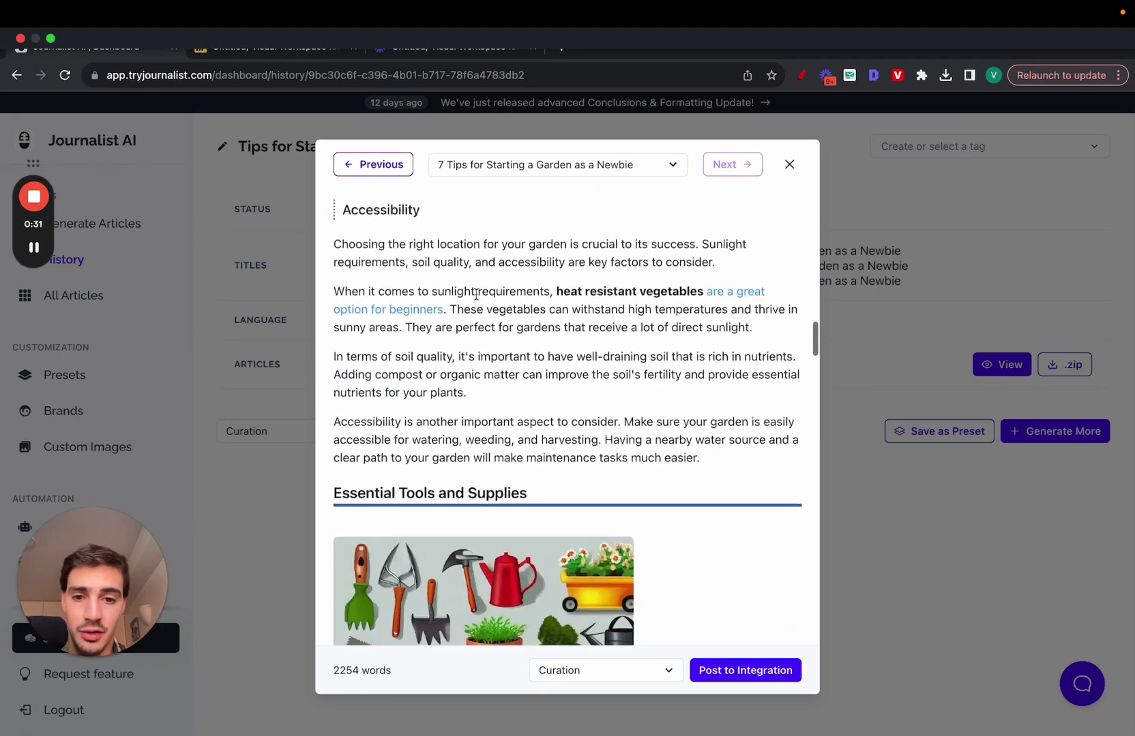
scroll(640, 274, "down", 15)
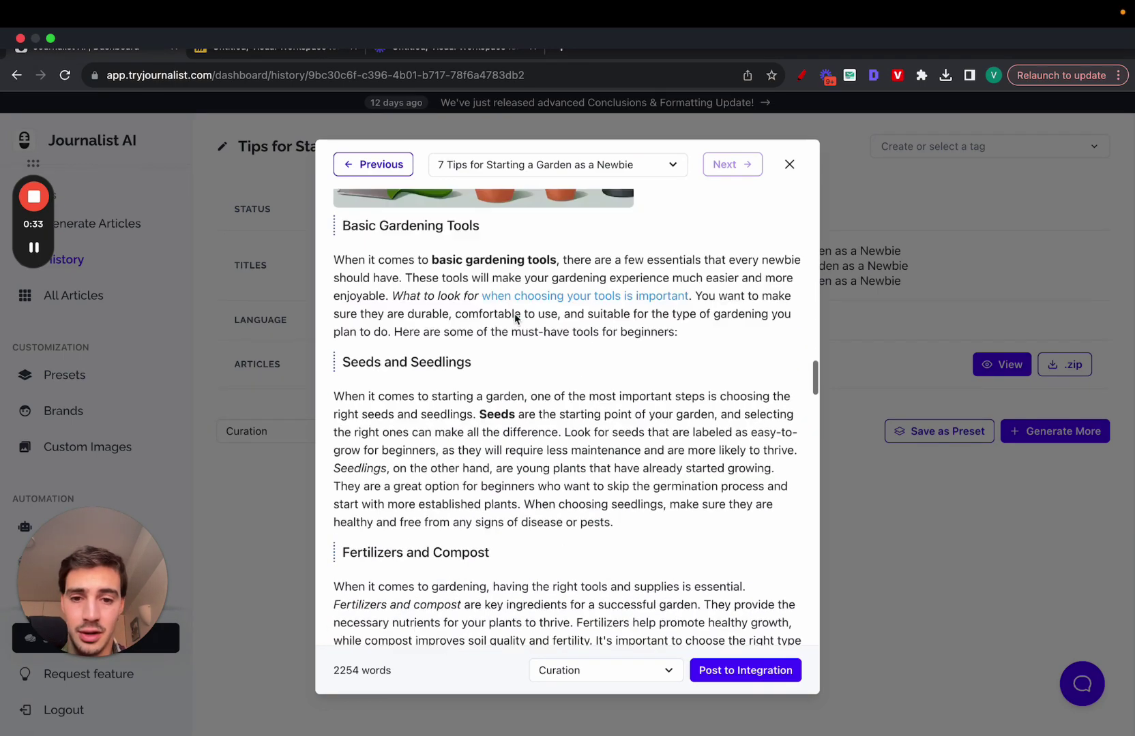
scroll(515, 318, "down", 15)
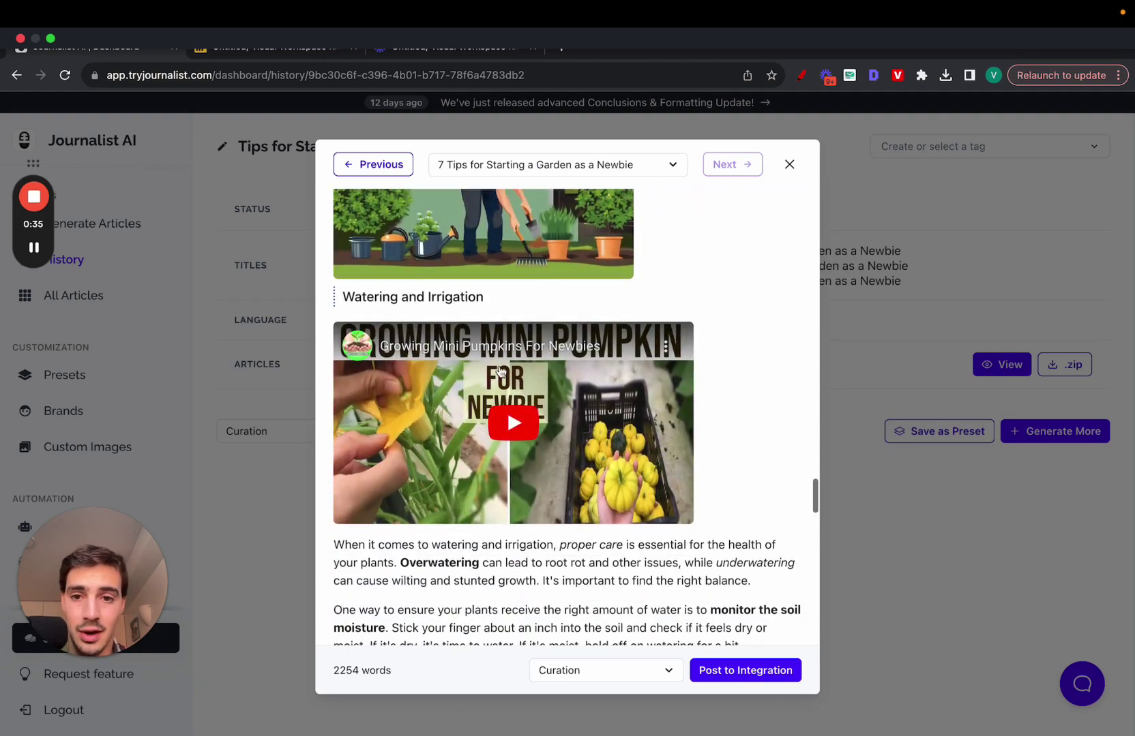
scroll(557, 407, "up", 20)
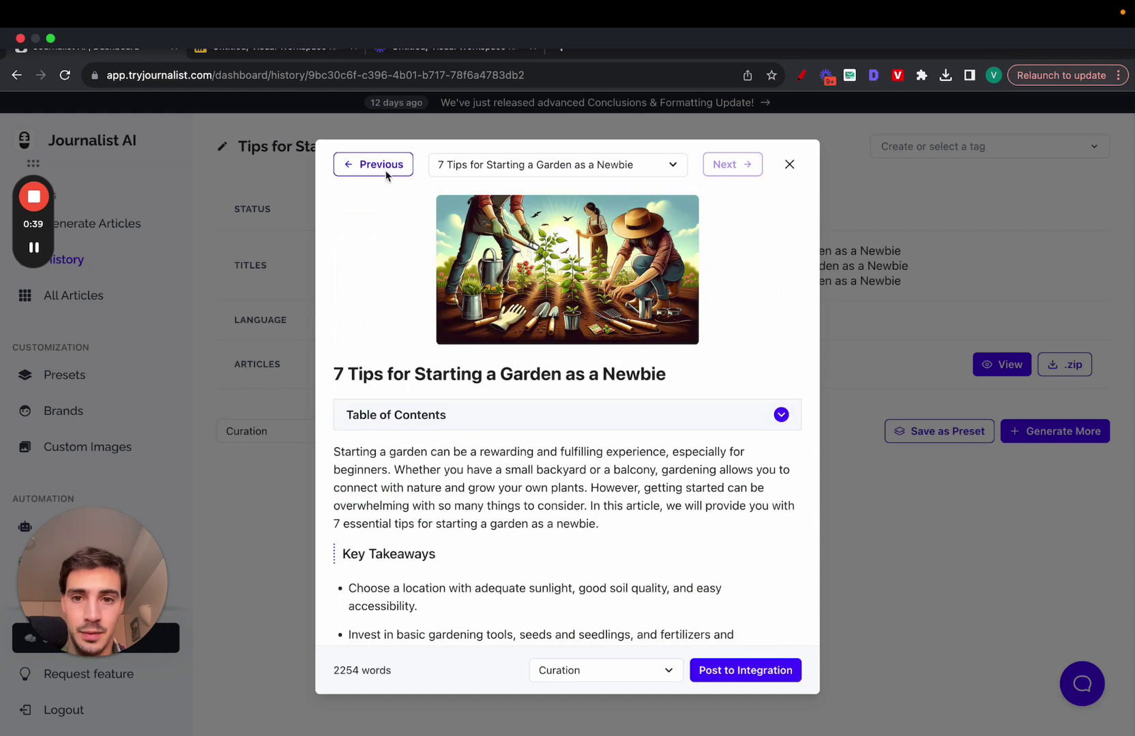
- Go back to the 8 Tips garden article and read through it
left_click(385, 169)
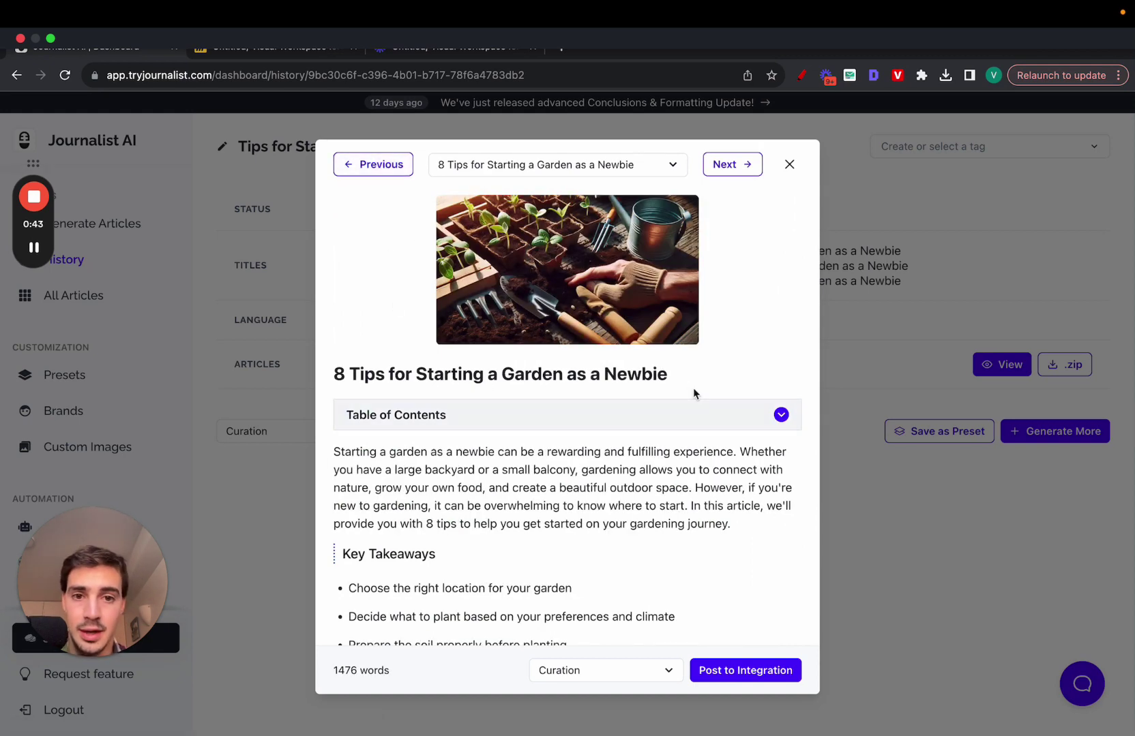
scroll(693, 394, "down", 5)
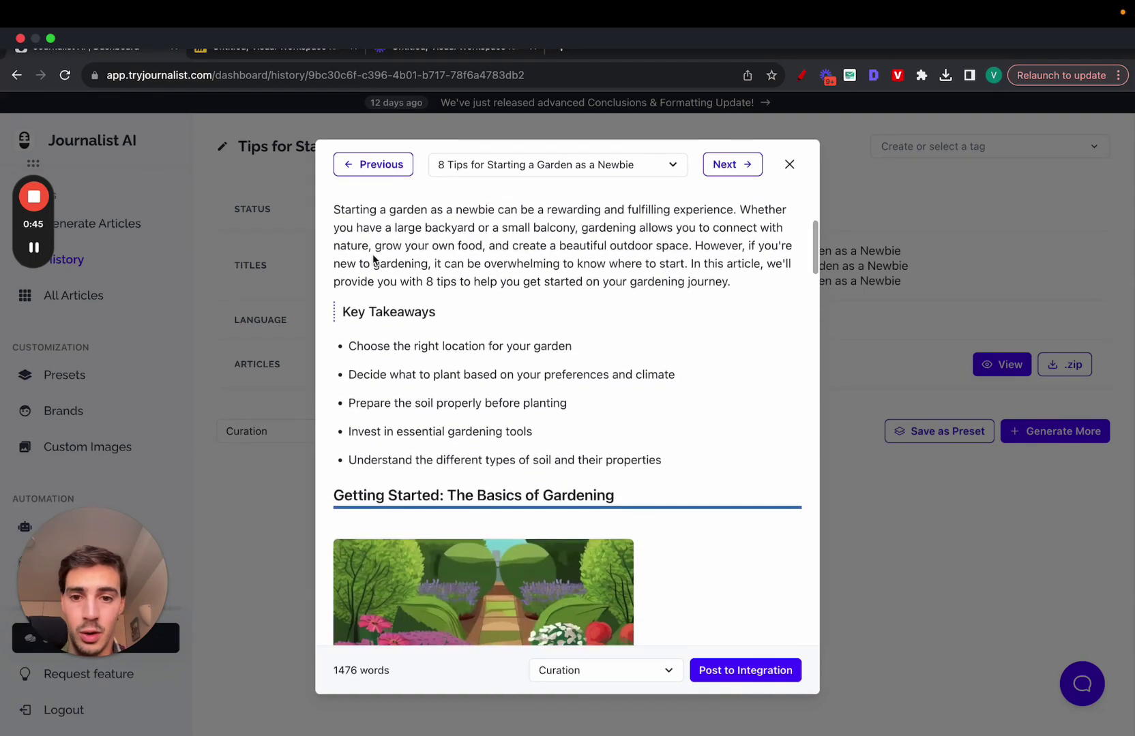
scroll(373, 259, "down", 20)
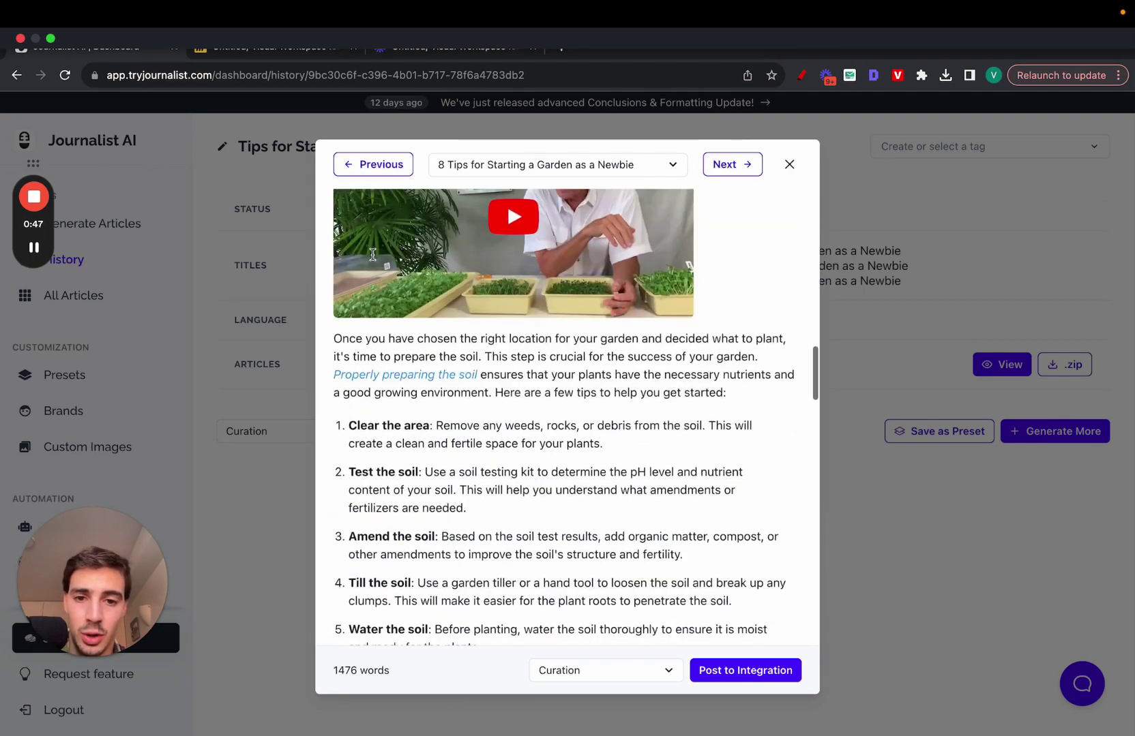
scroll(373, 254, "up", 3)
scroll(355, 279, "up", 15)
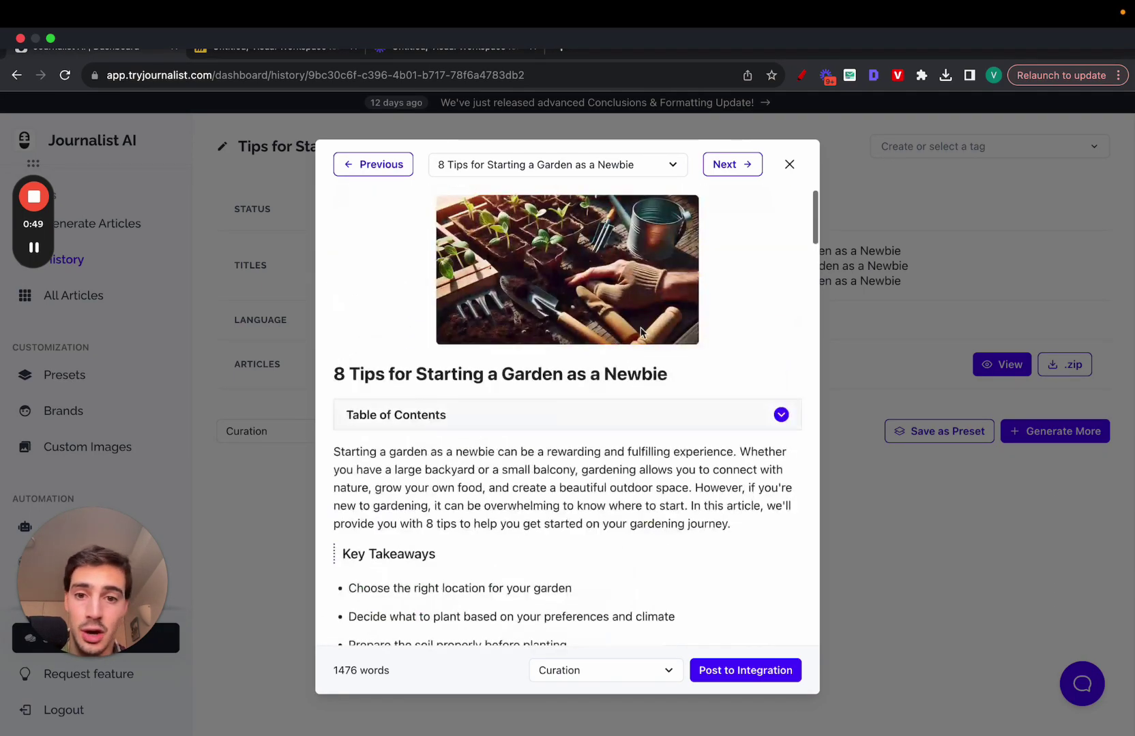
scroll(595, 291, "down", 10)
scroll(406, 329, "up", 4)
left_click_drag(366, 342, 670, 351)
scroll(580, 328, "down", 15)
scroll(498, 306, "up", 2)
scroll(497, 307, "down", 15)
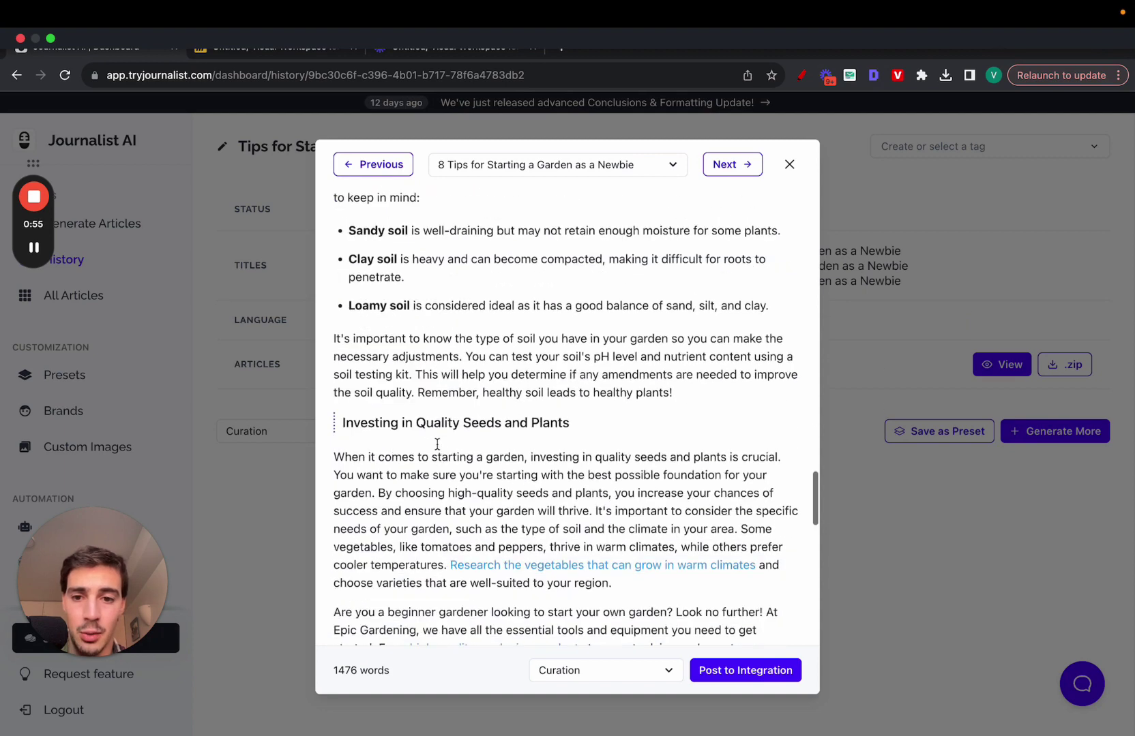
scroll(437, 409, "down", 5)
scroll(477, 266, "up", 2)
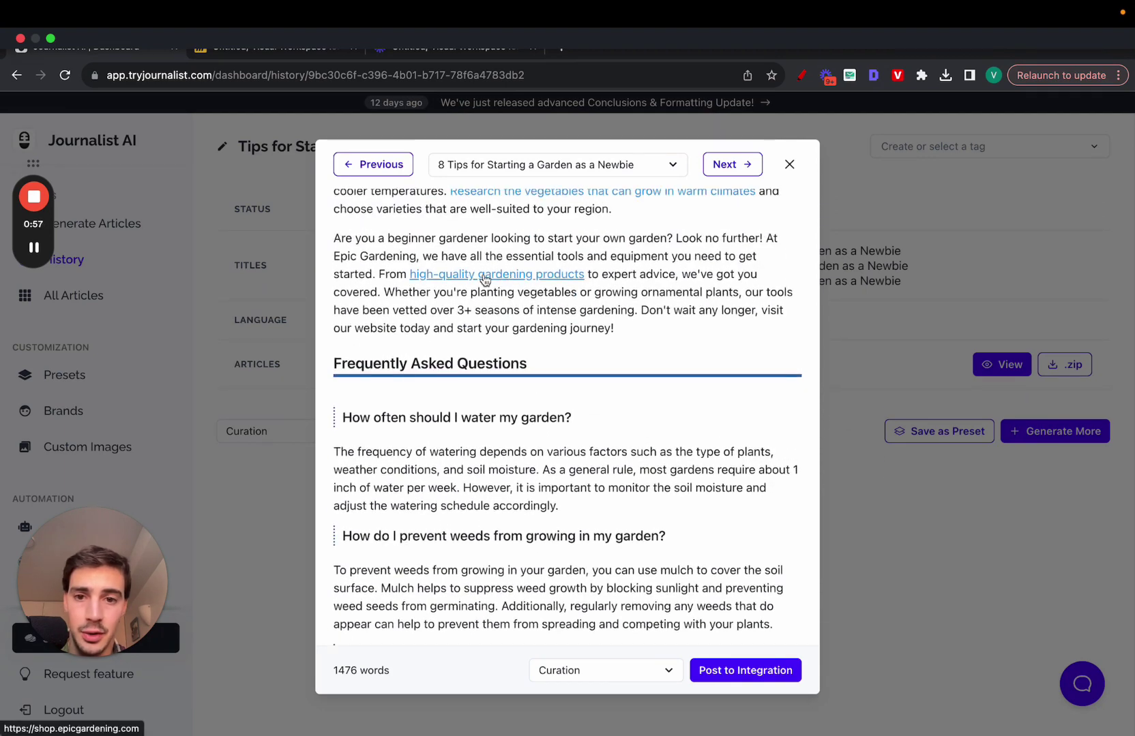
scroll(481, 280, "up", 1)
- Open the article's gardening products link and view the shop page, then return to the preview
left_click(505, 304)
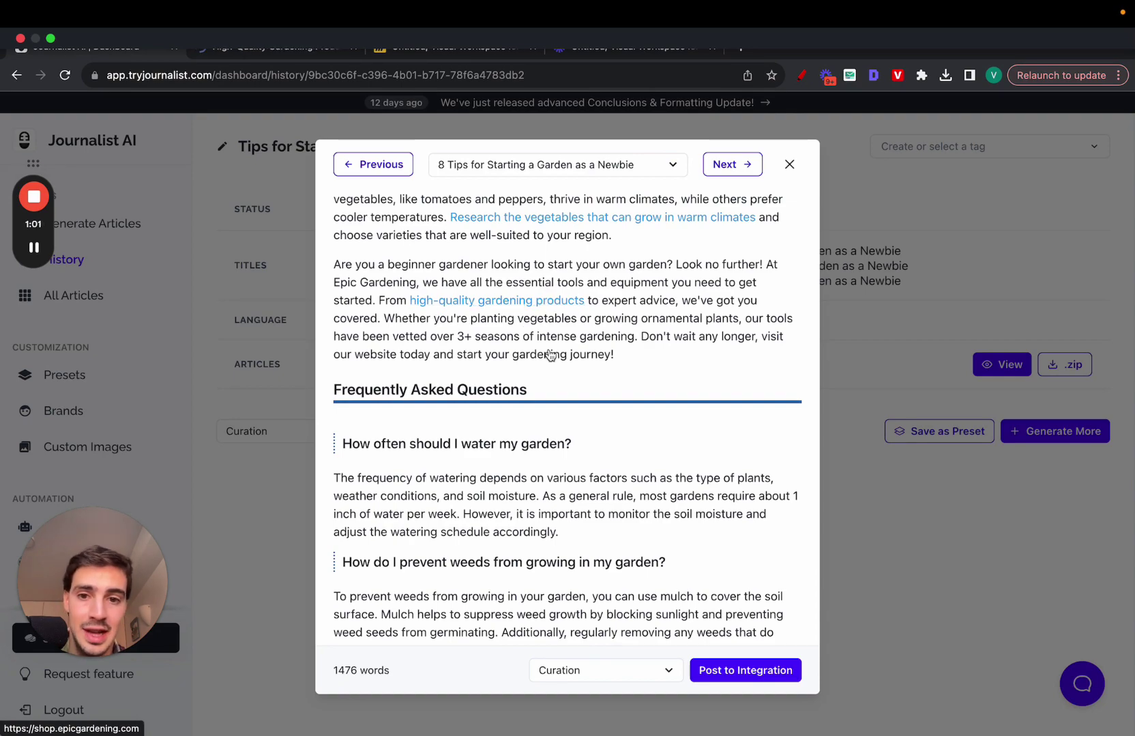
mouse_move(307, 13)
left_click(305, 49)
scroll(501, 333, "down", 10)
scroll(501, 332, "down", 2)
left_click(134, 48)
scroll(675, 464, "down", 5)
scroll(676, 463, "up", 15)
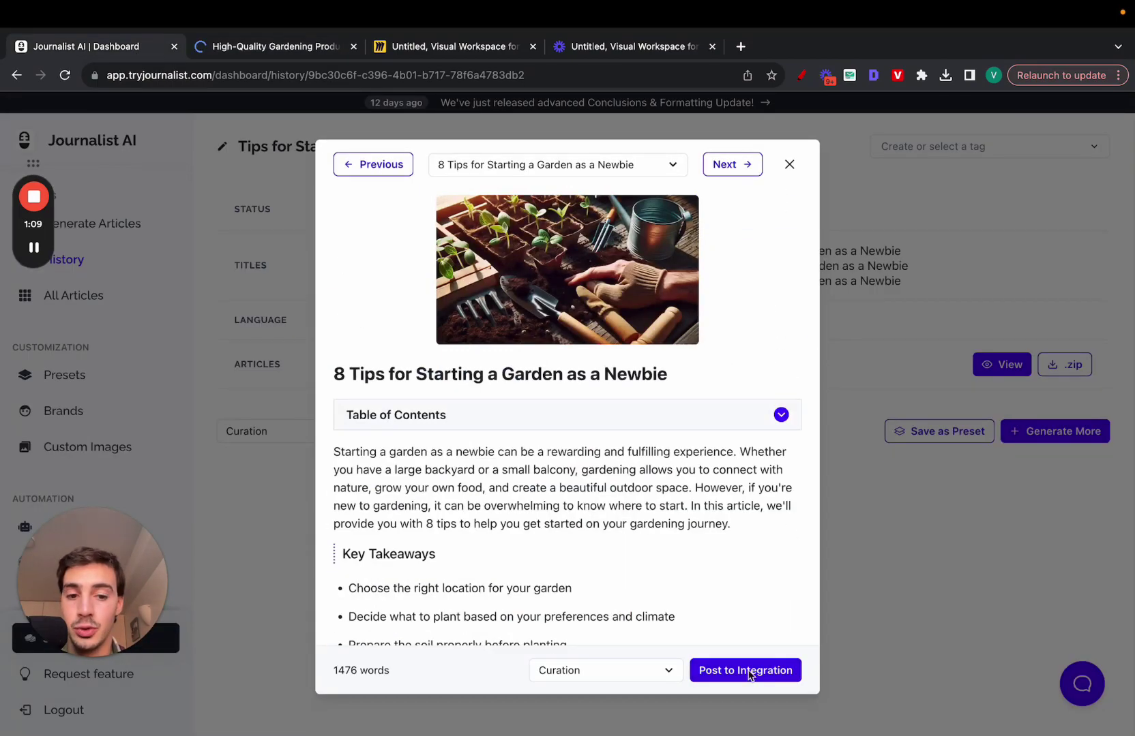
- Page through the 7 Tips, 8 Tips and 10 Tips articles, then close the preview
left_click(742, 170)
left_click(373, 165)
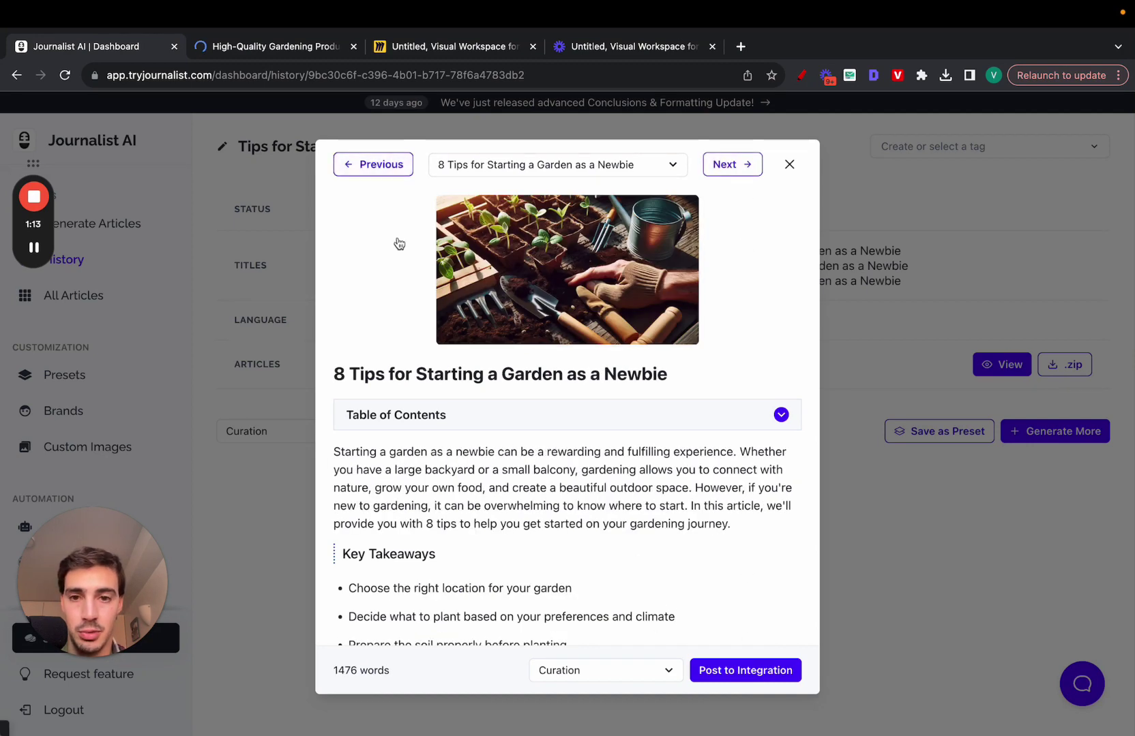
left_click(375, 167)
left_click(918, 537)
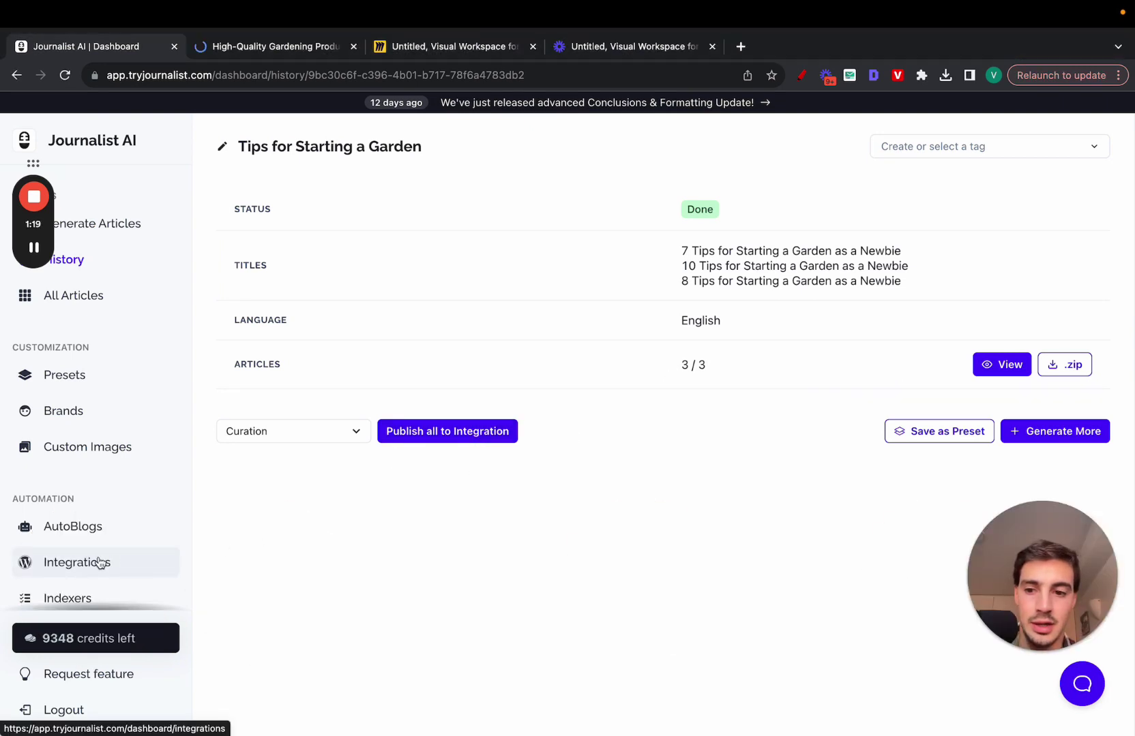
- Start a new integration and look at the Shopify, Ghost, Wix, Webflow and Blogger types
left_click(80, 562)
left_click(536, 300)
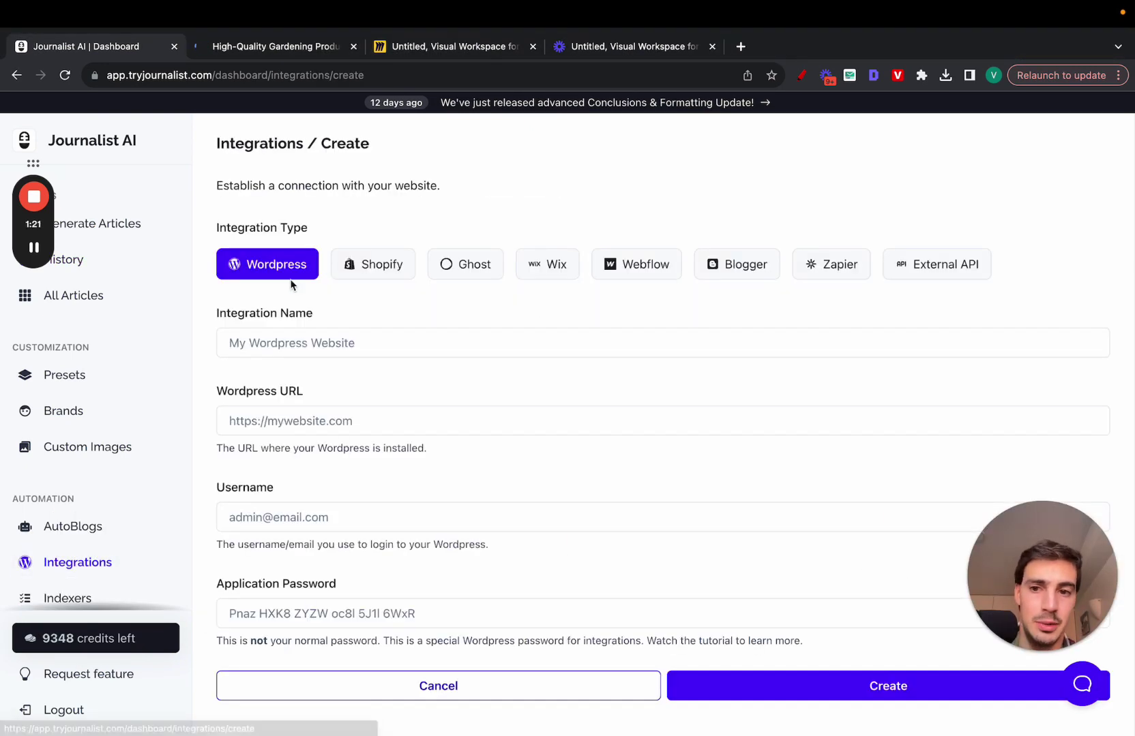
left_click(360, 274)
left_click(480, 269)
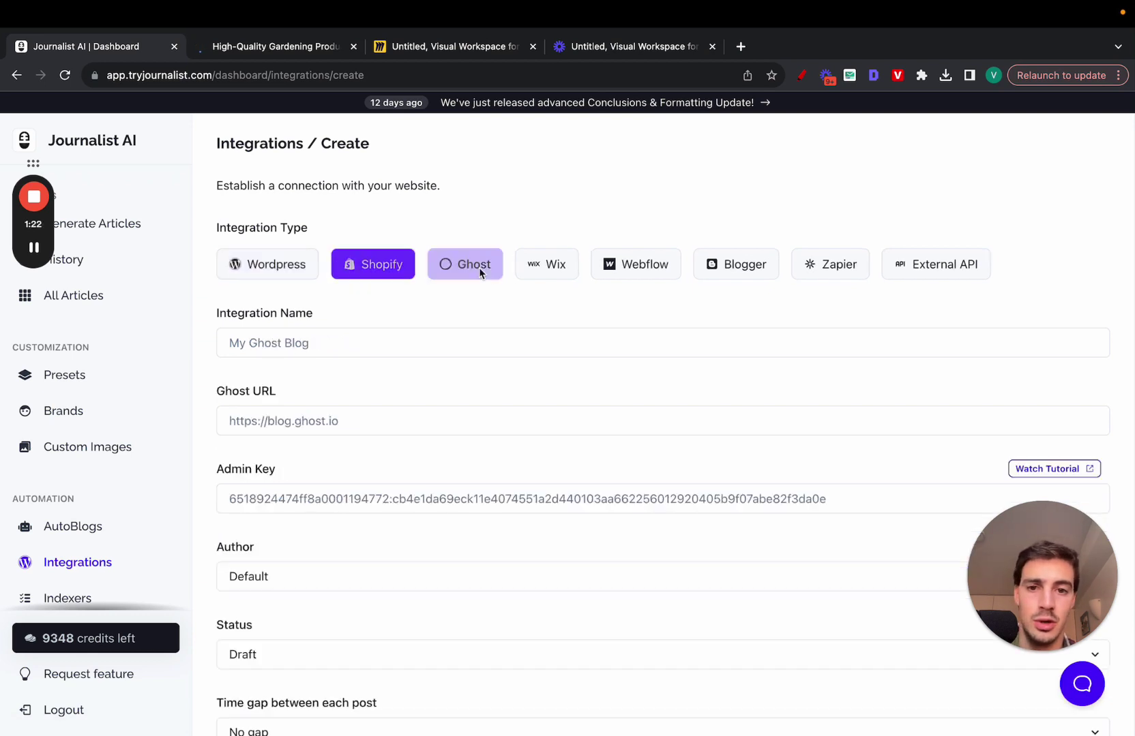
left_click(549, 266)
left_click(617, 264)
left_click(712, 268)
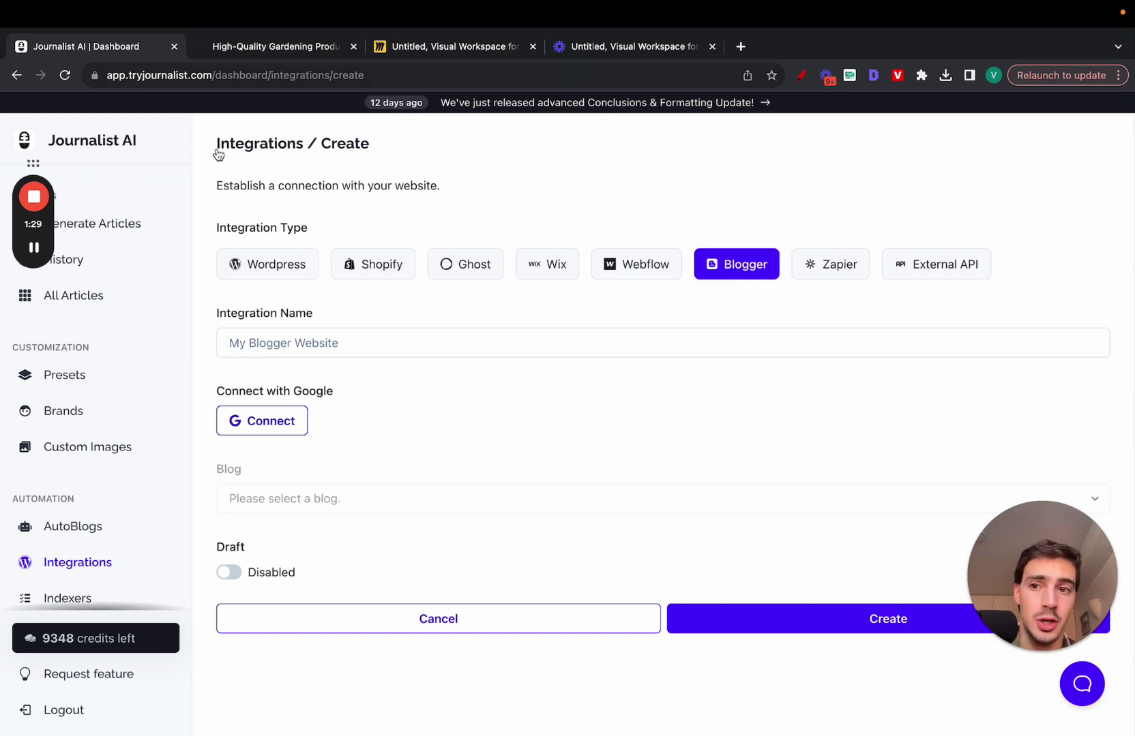
- Return to the Generate Articles dashboard and switch between Keywords and Simple modes
left_click(119, 145)
left_click_drag(1033, 553, 83, 553)
left_click(444, 248)
left_click(291, 249)
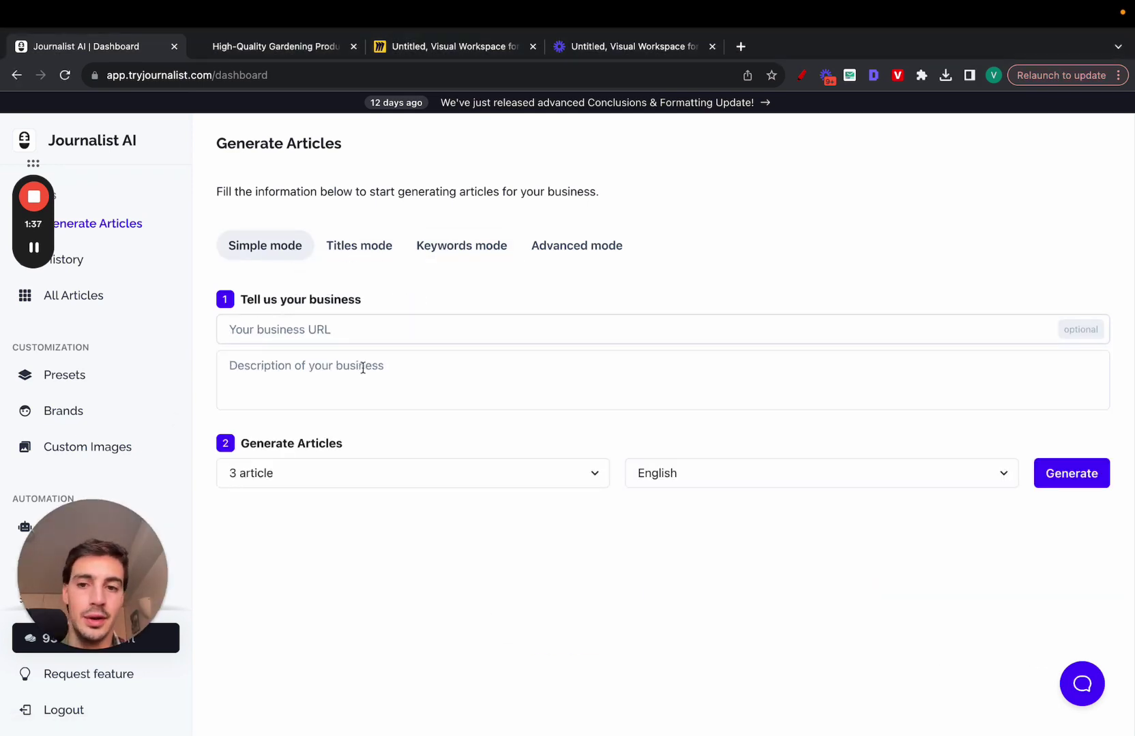
- Check the article count and language options, keeping 3 articles in English
left_click(351, 475)
left_click(751, 469)
left_click(695, 474)
scroll(685, 355, "down", 1)
left_click(397, 675)
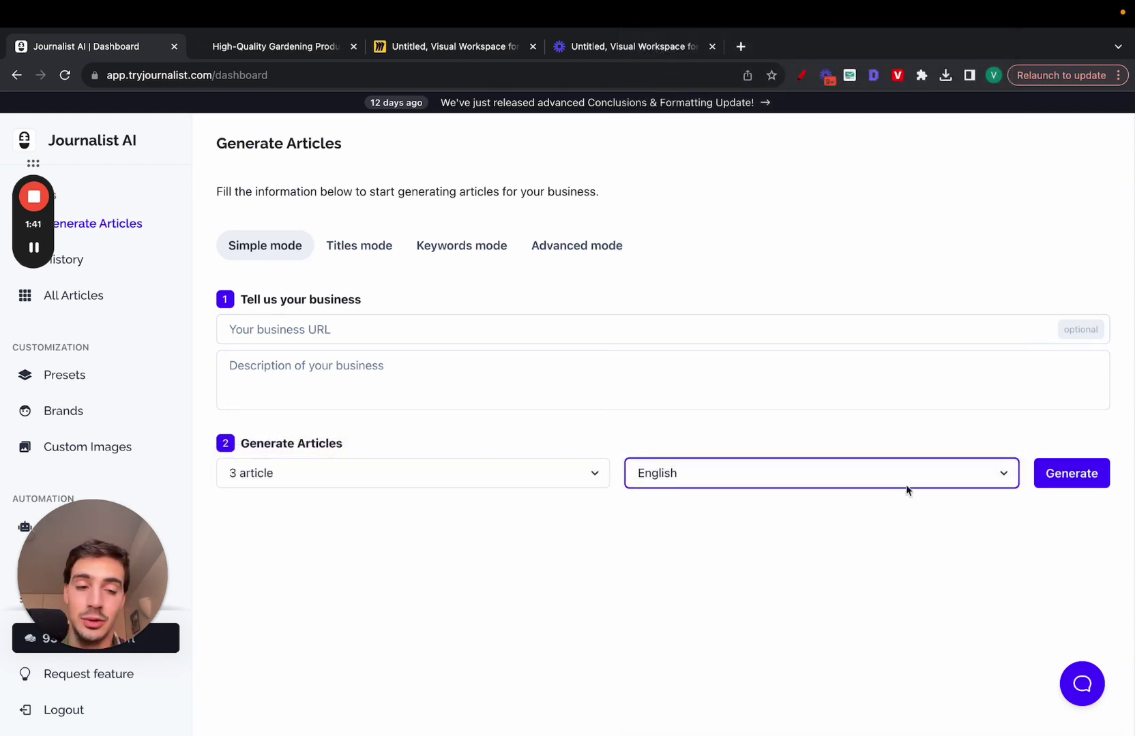
- Try Titles mode and then Keywords mode, keeping English as the language in each
left_click(392, 251)
left_click(355, 573)
left_click(992, 599)
left_click(460, 251)
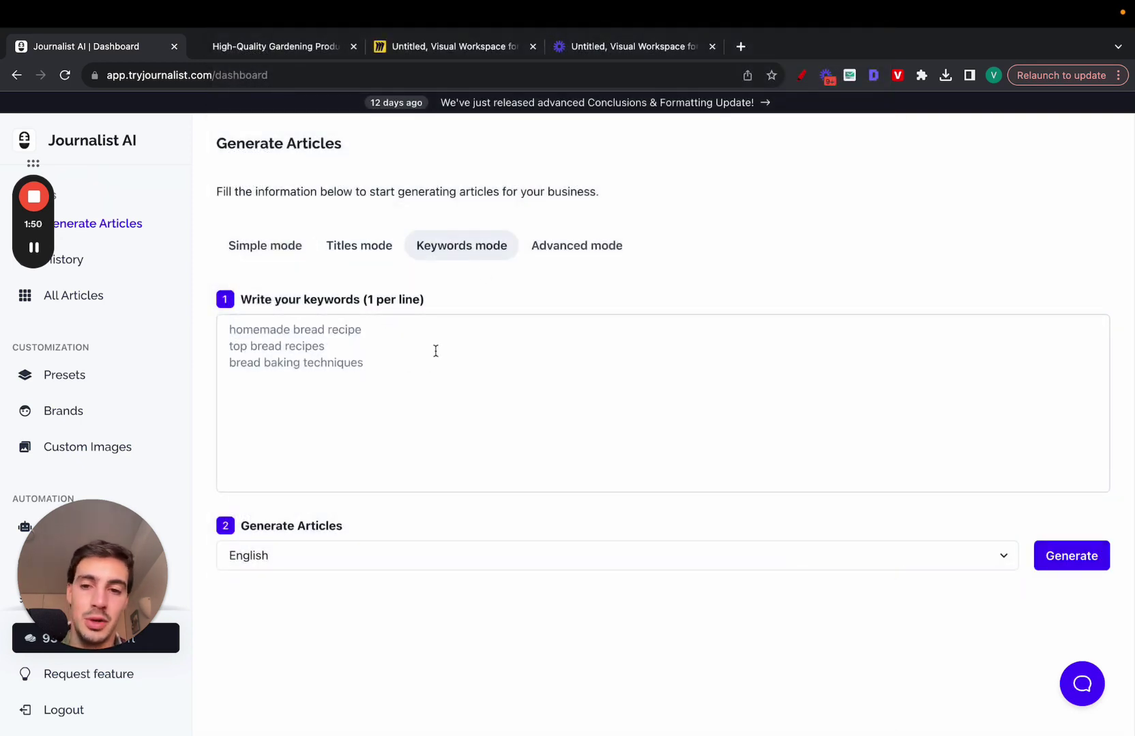
left_click(422, 565)
left_click(1021, 608)
- Switch to Advanced mode and turn on automatic YouTube videos and in-article images
left_click(570, 249)
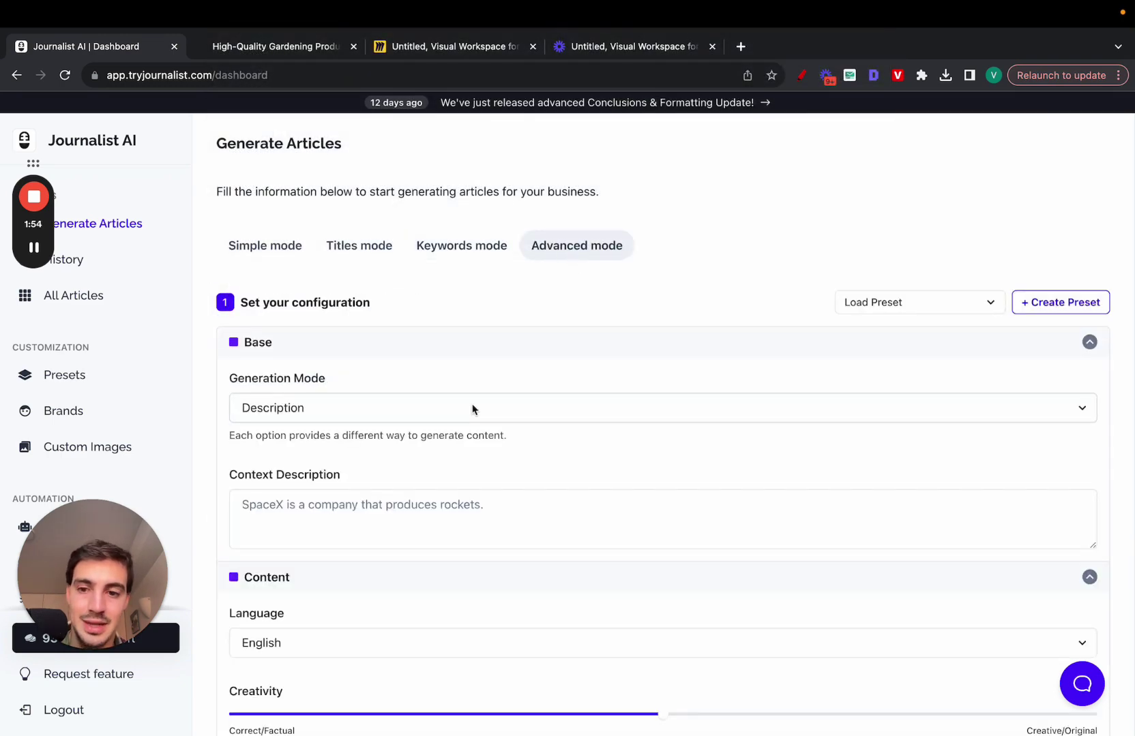
scroll(473, 409, "down", 15)
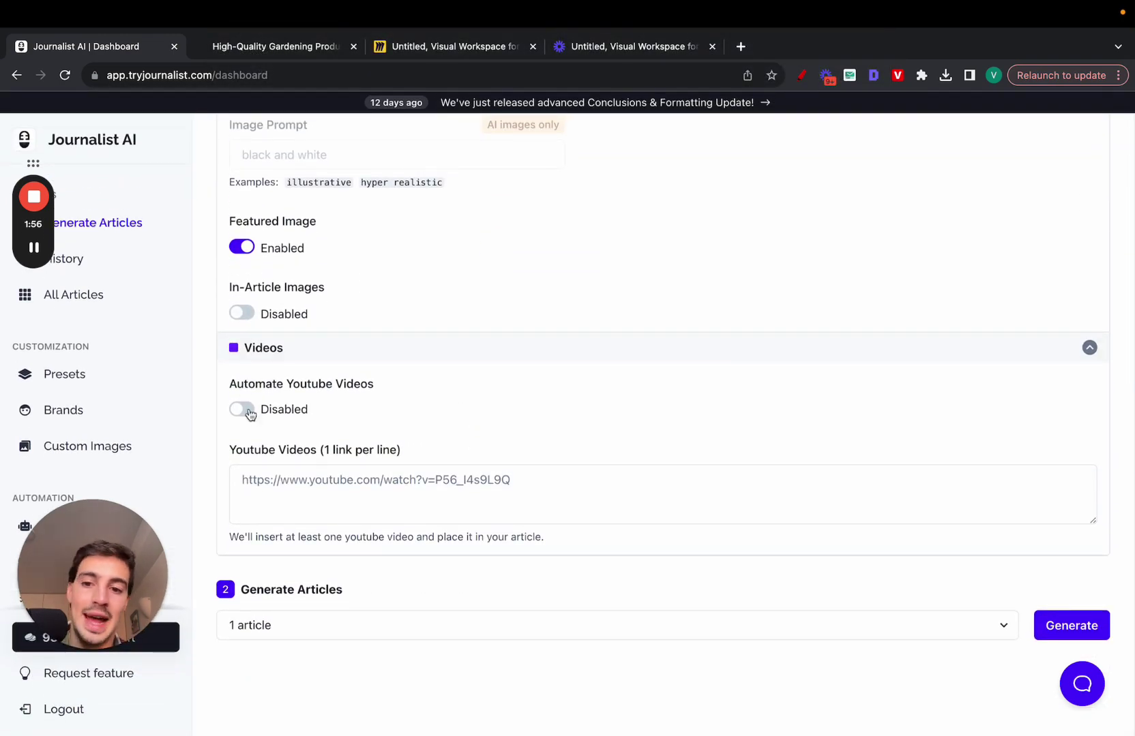
left_click(250, 413)
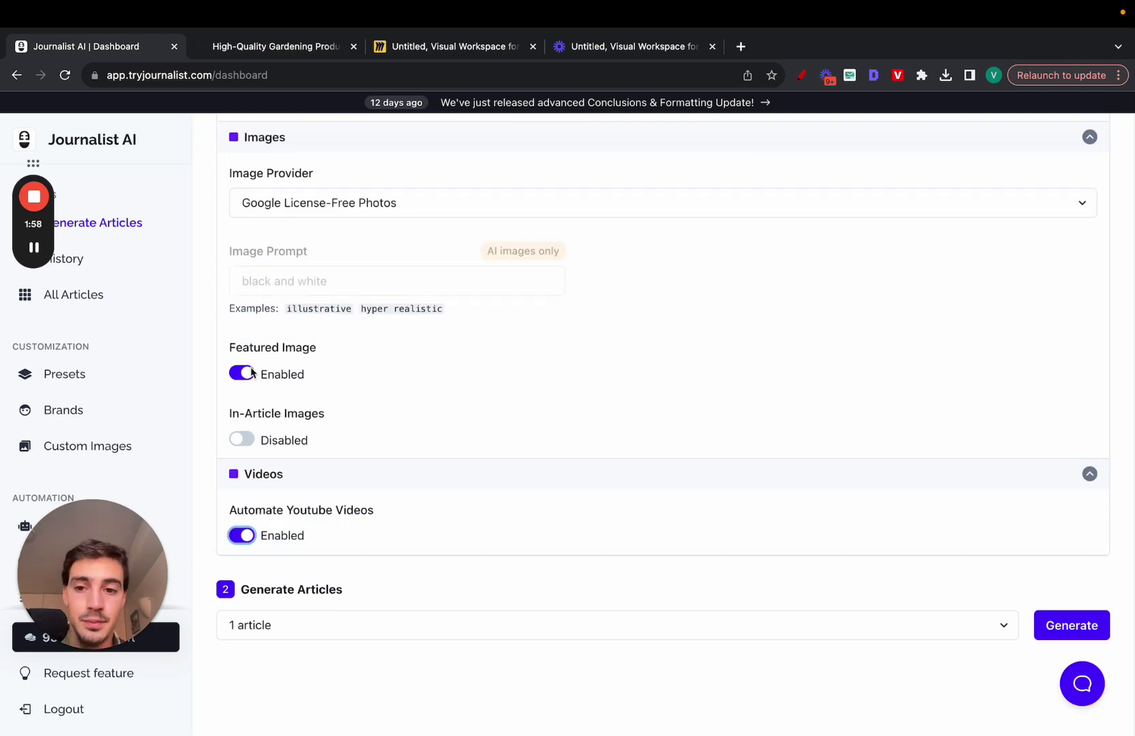
left_click(241, 441)
- Choose DALLE-3 Images (+4 credit) as image provider and enable automatic external links
scroll(412, 369, "up", 1)
left_click(370, 271)
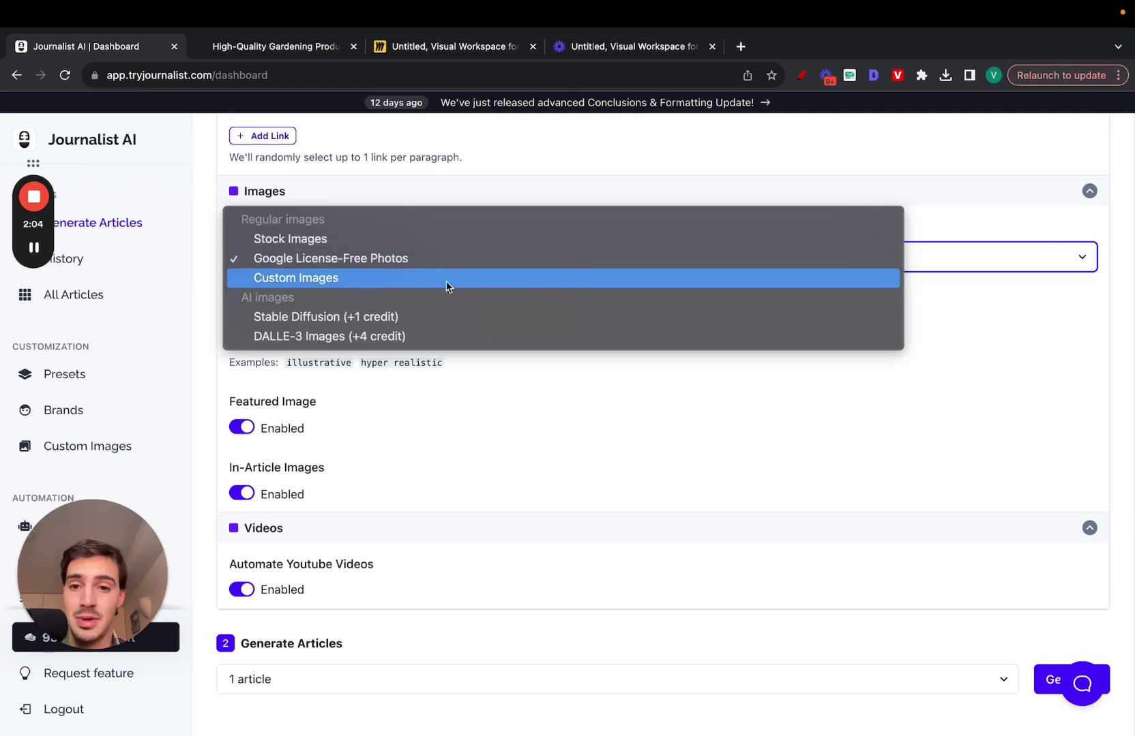
left_click(419, 336)
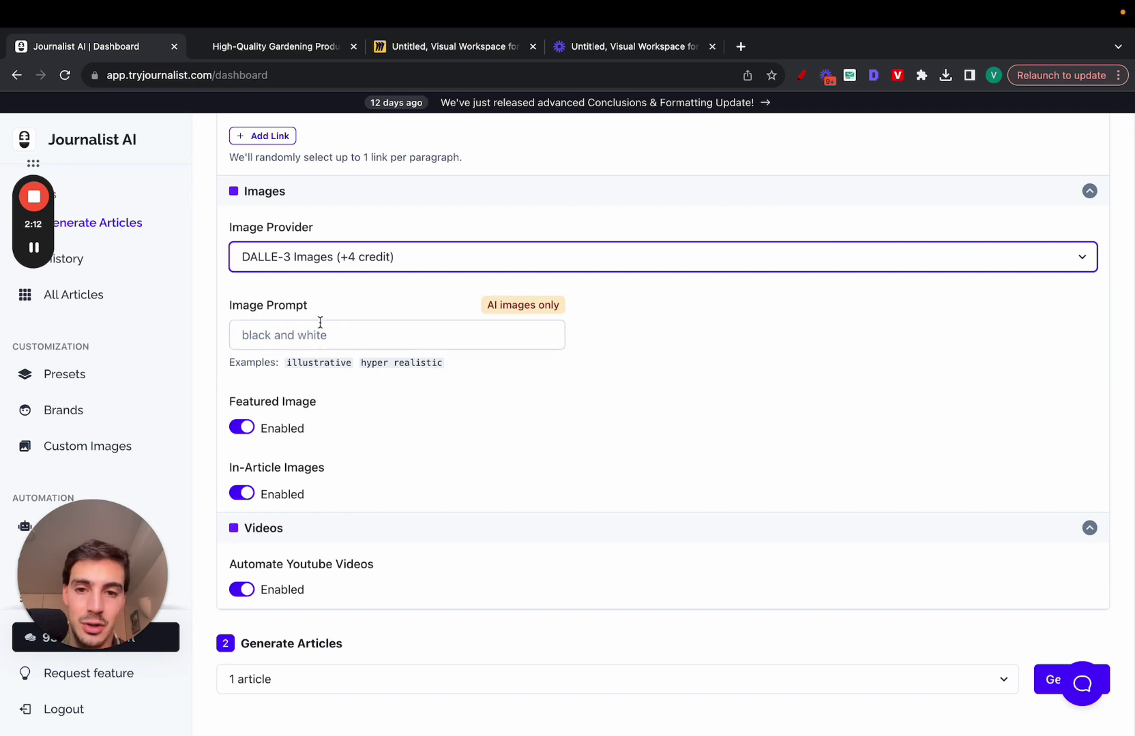
scroll(284, 391, "up", 5)
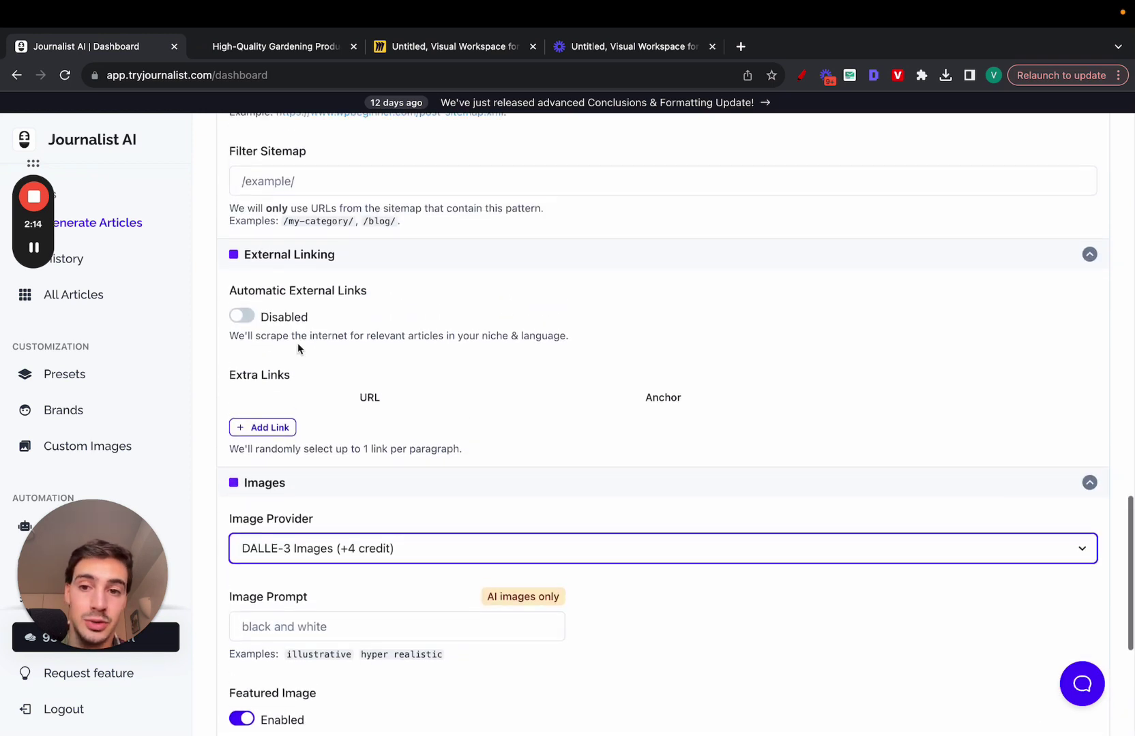
left_click(240, 339)
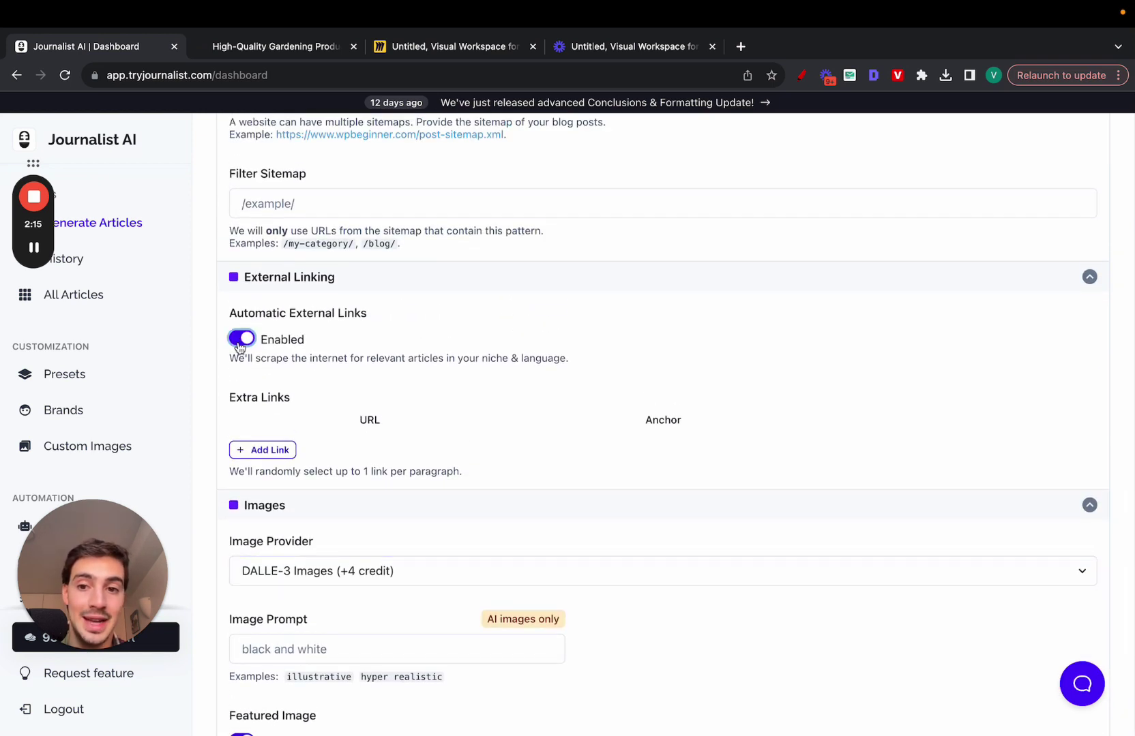
- Sketch a red article outline with image blocks, text lines and link lines
left_click(802, 76)
mouse_move(587, 185)
left_mouse_down()
mouse_move(750, 459)
mouse_move(752, 170)
mouse_move(587, 183)
mouse_move(628, 212)
mouse_move(702, 179)
mouse_move(653, 174)
left_mouse_up()
mouse_move(607, 251)
left_mouse_down()
mouse_move(684, 250)
mouse_move(629, 258)
mouse_move(734, 286)
left_mouse_up()
left_click_drag(600, 307, 754, 307)
left_click_drag(611, 366, 600, 314)
mouse_move(626, 399)
left_mouse_down()
mouse_move(662, 416)
mouse_move(612, 392)
left_mouse_up()
left_click_drag(711, 367, 762, 366)
left_click_drag(721, 428, 766, 428)
- Draw three link arrows leading out of the article to labelled external targets
mouse_move(693, 337)
left_mouse_down()
mouse_move(781, 280)
mouse_move(893, 257)
left_mouse_up()
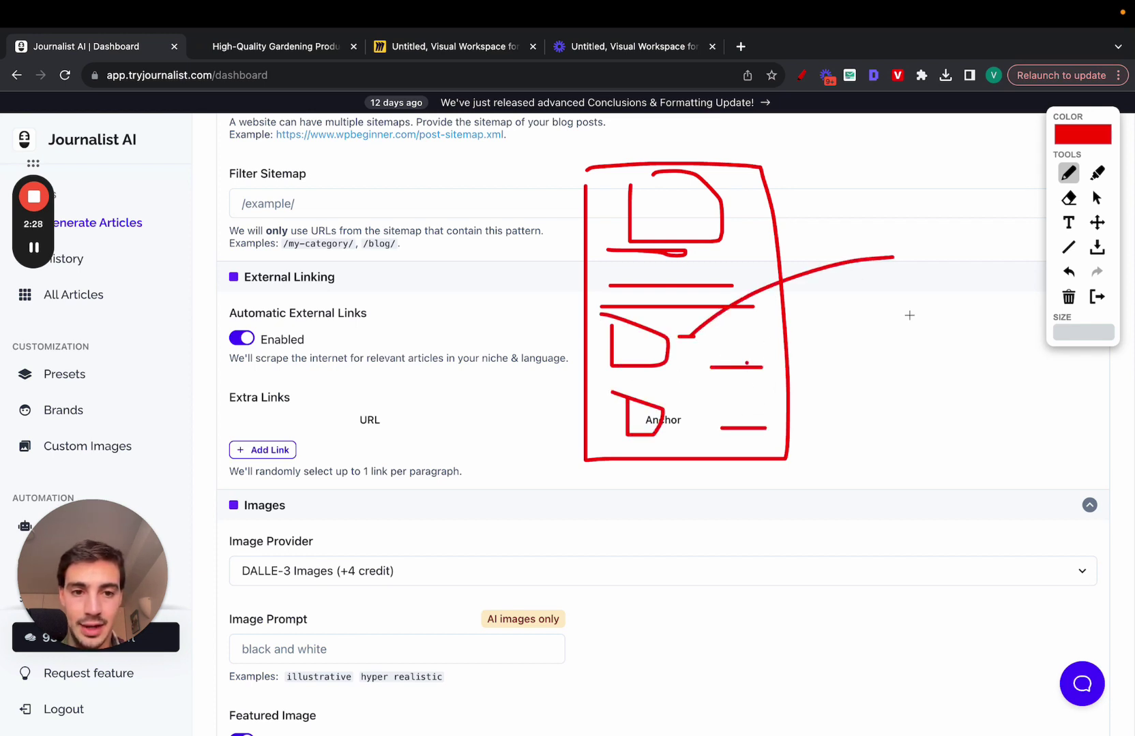
left_click_drag(746, 363, 934, 314)
left_click_drag(741, 432, 917, 388)
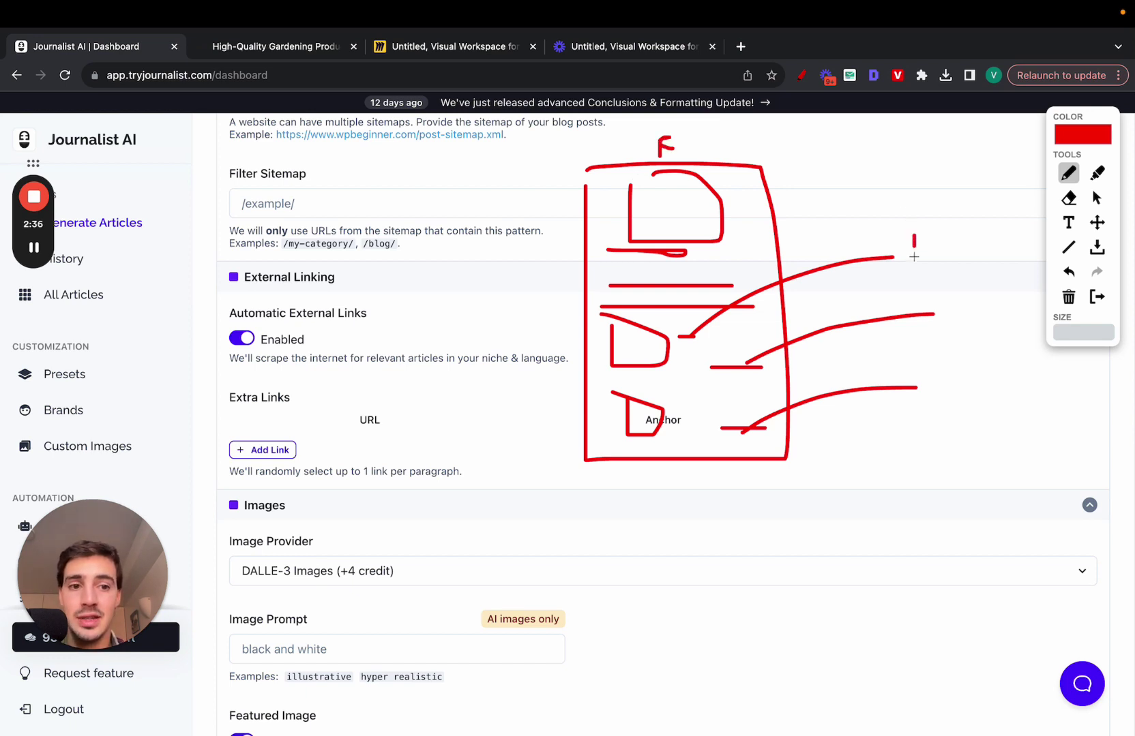
left_click_drag(955, 403, 955, 375)
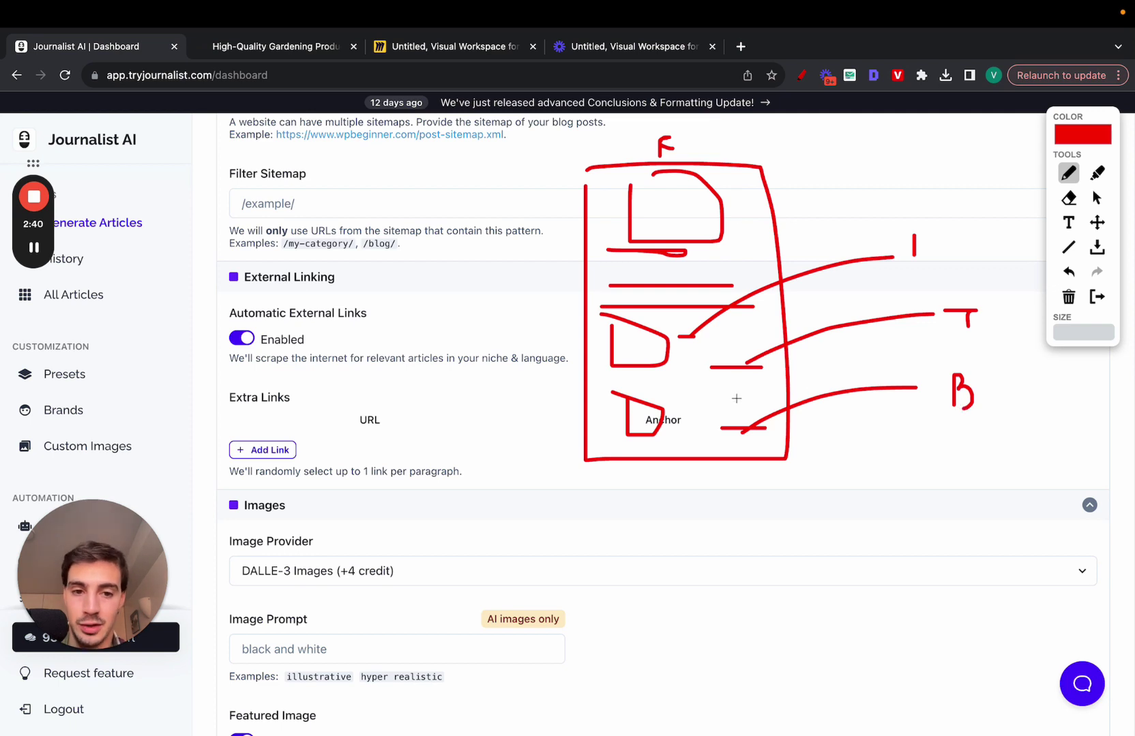
mouse_move(742, 411)
left_mouse_down()
mouse_move(656, 410)
mouse_move(763, 424)
left_mouse_up()
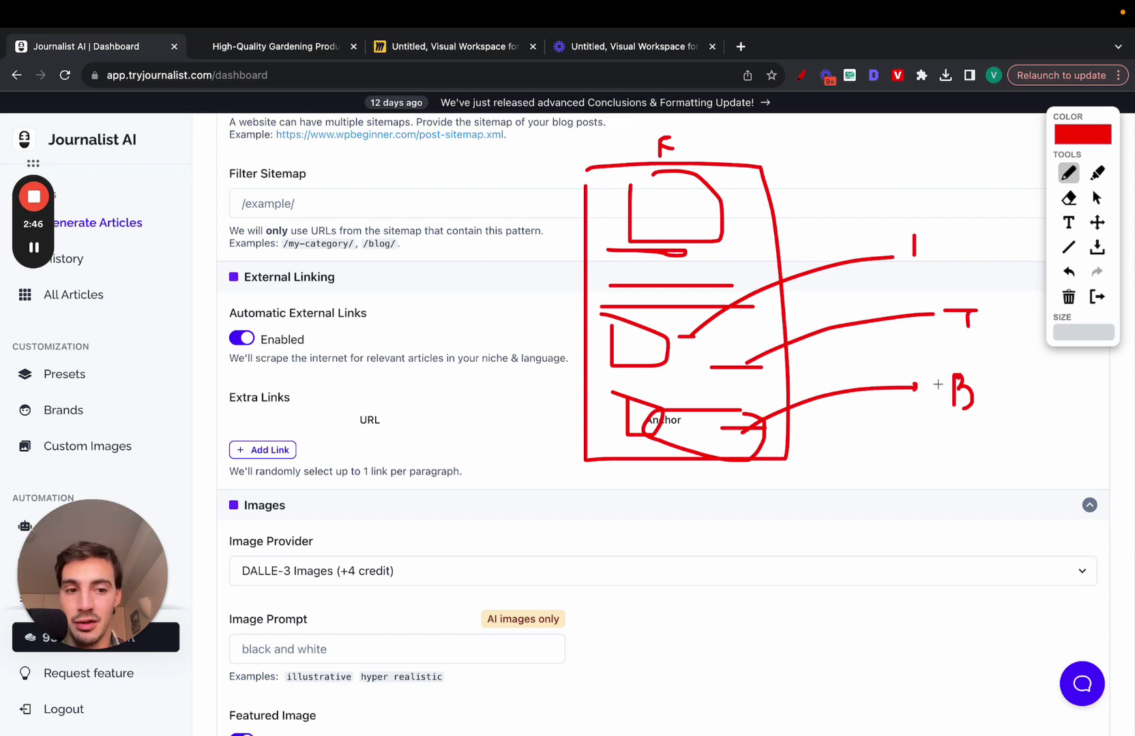
left_click_drag(935, 390, 989, 406)
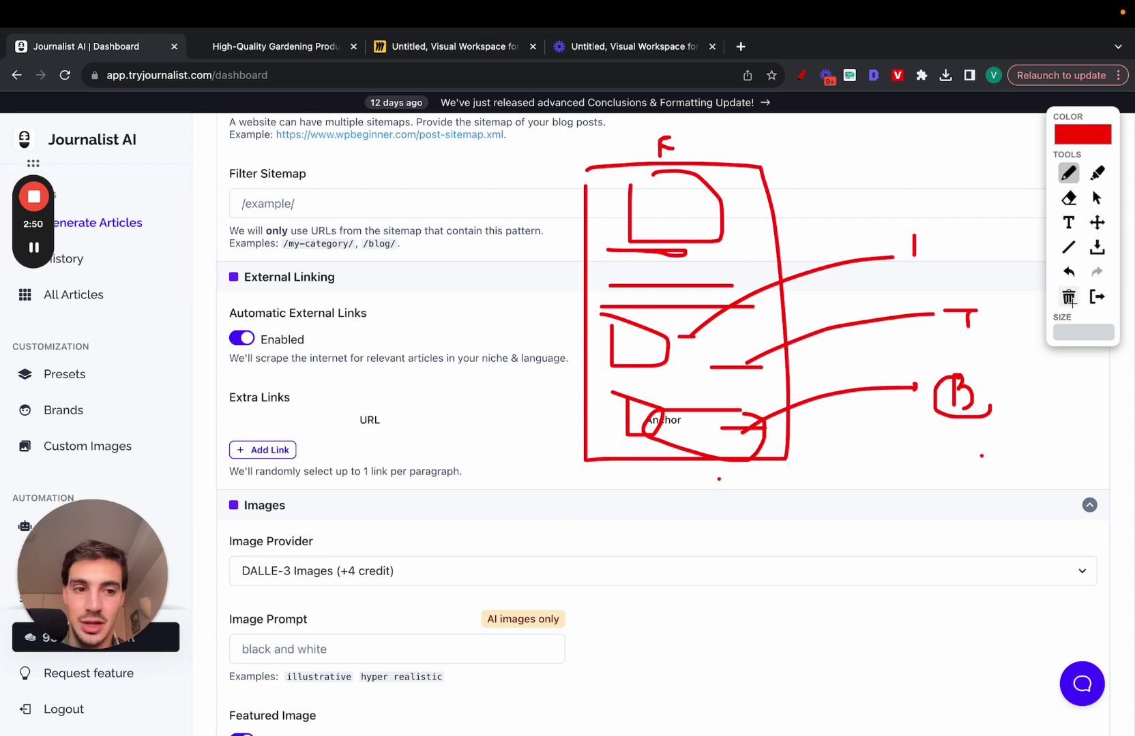
left_click(1096, 296)
scroll(429, 336, "up", 3)
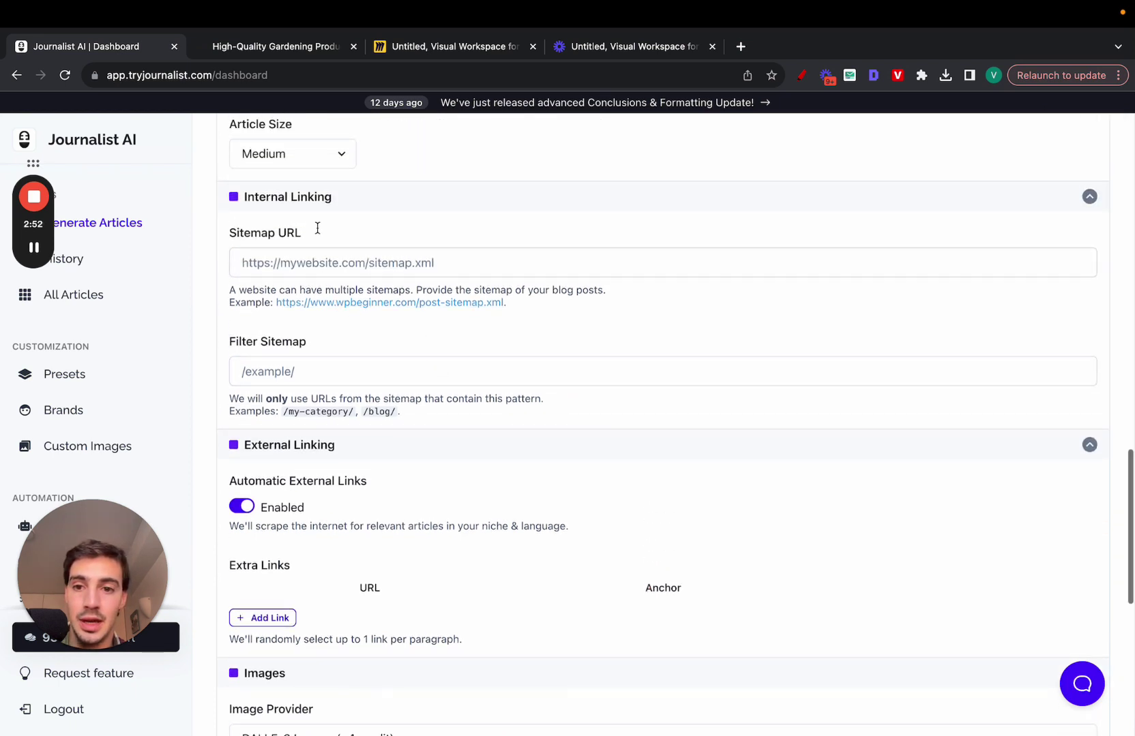
scroll(317, 266, "up", 1)
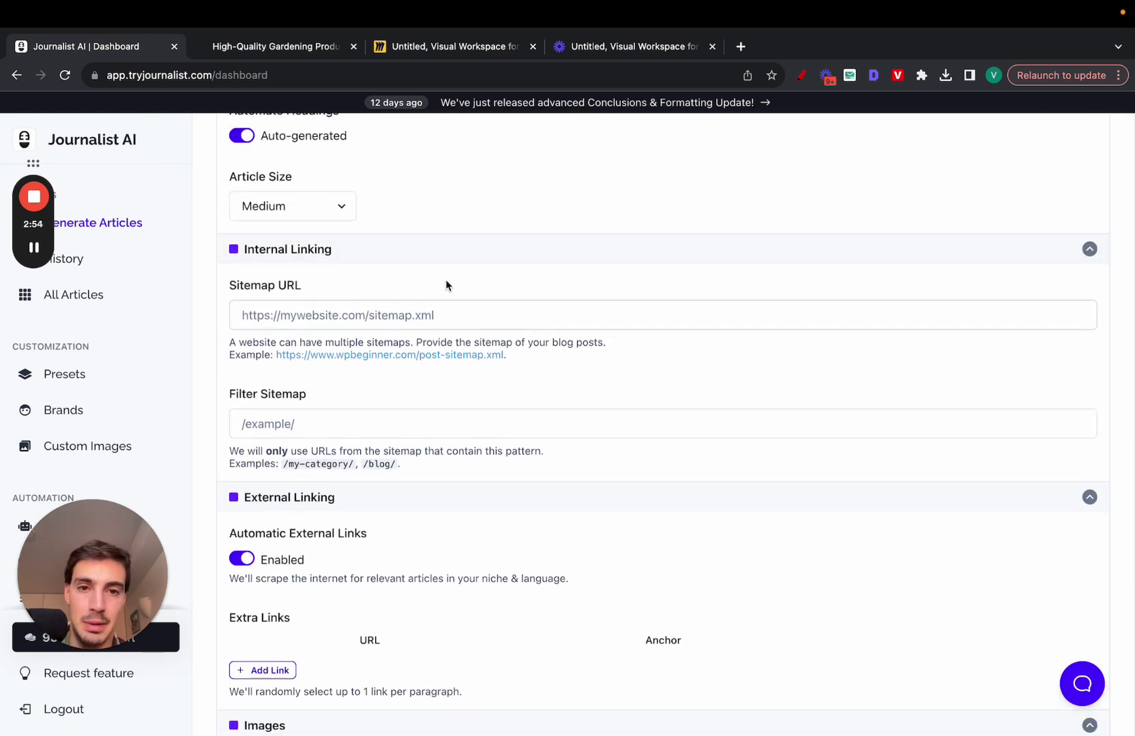
left_click(802, 75)
mouse_move(669, 191)
left_mouse_down()
mouse_move(854, 235)
mouse_move(750, 180)
left_mouse_up()
mouse_move(714, 280)
left_mouse_down()
mouse_move(755, 281)
mouse_move(621, 253)
left_mouse_up()
left_click_drag(725, 346, 538, 373)
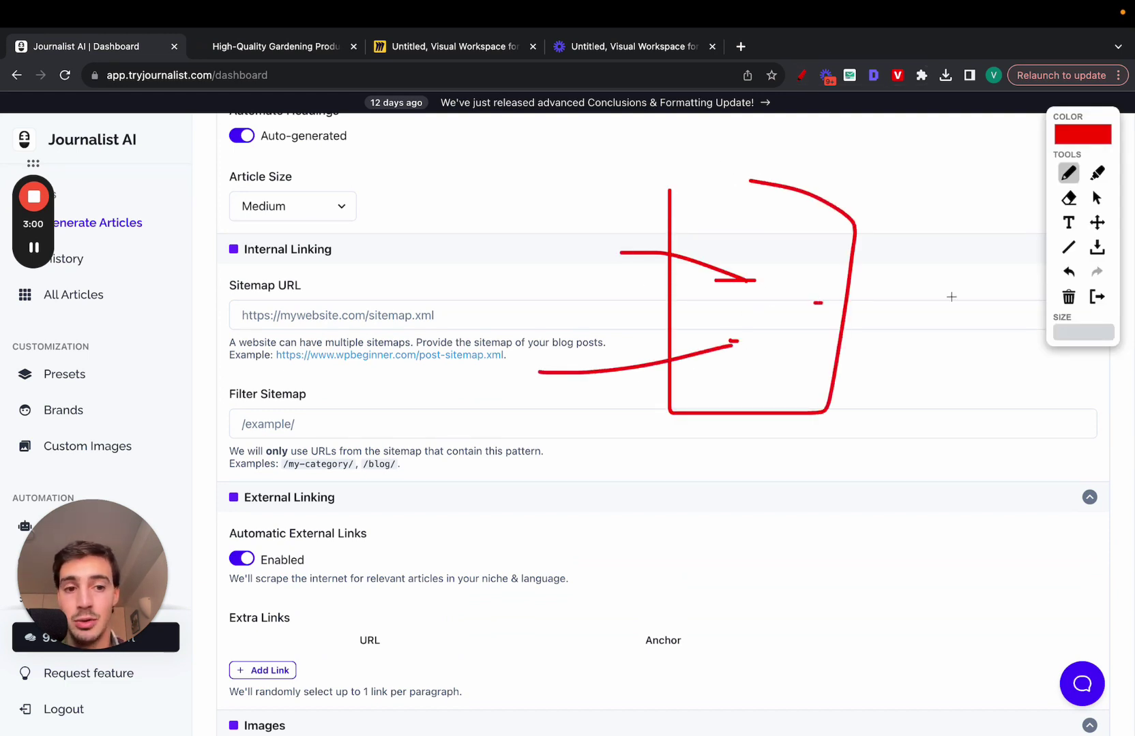
left_click_drag(974, 298, 847, 302)
left_click_drag(1010, 287, 1013, 309)
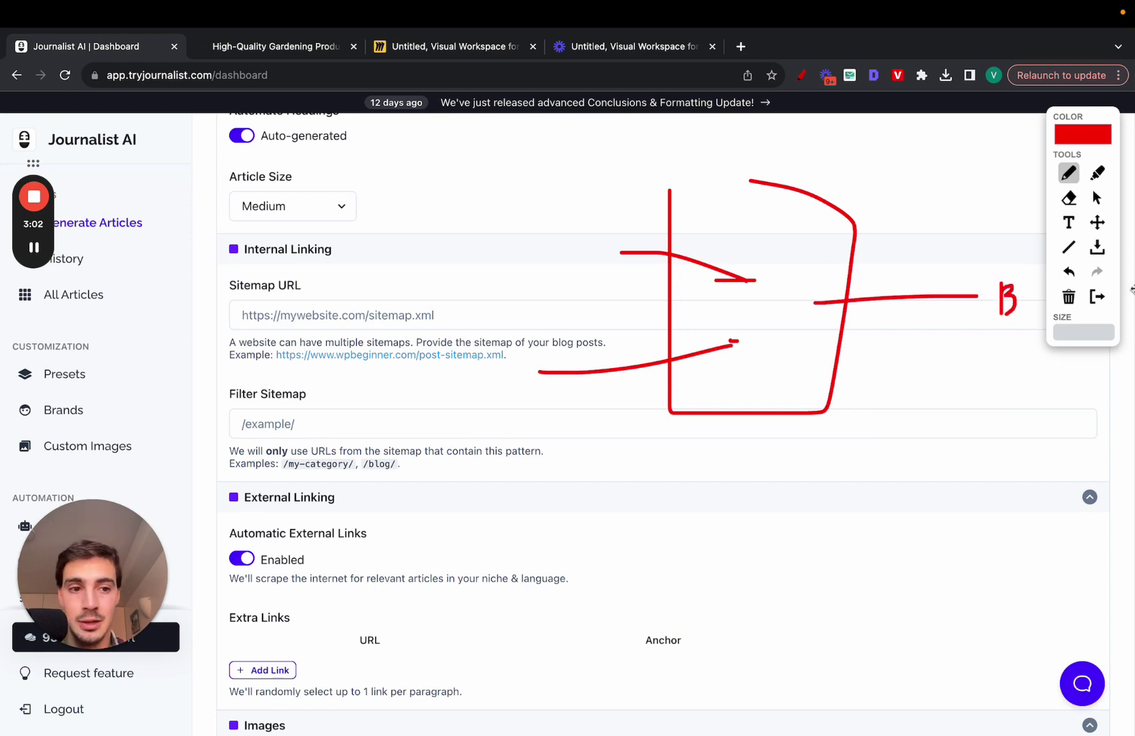
left_click(1096, 297)
scroll(529, 375, "up", 5)
left_click(300, 502)
left_click(453, 505)
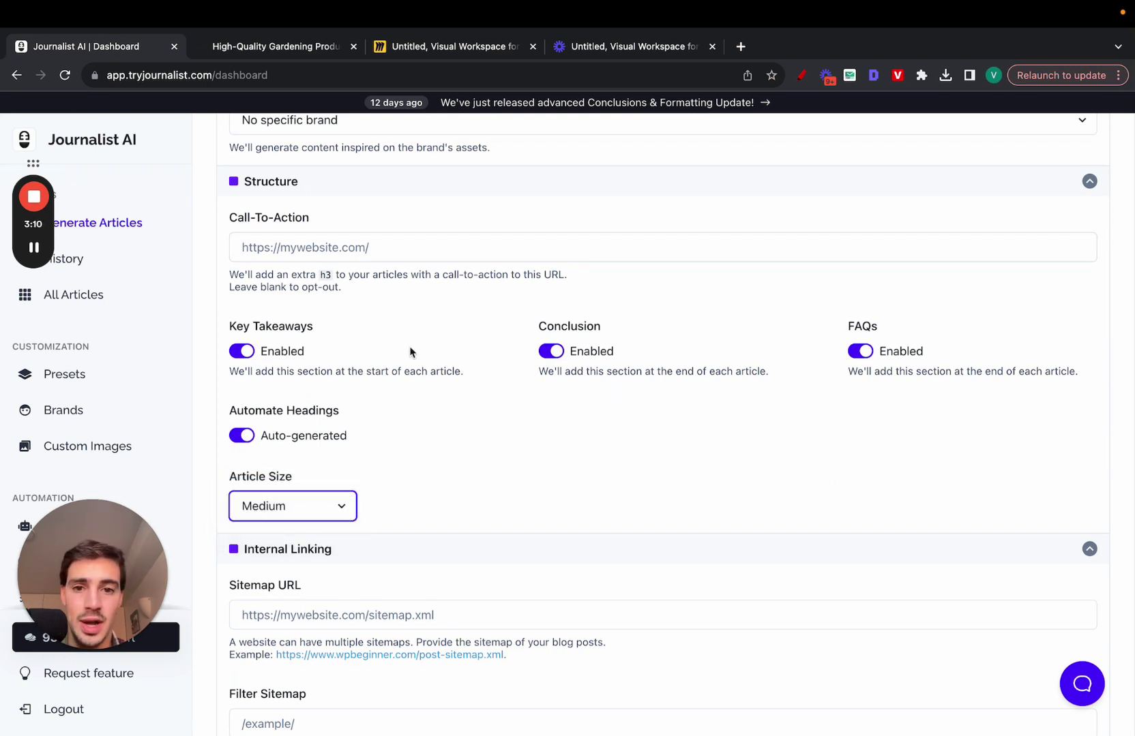
left_click(244, 436)
scroll(330, 477, "down", 3)
scroll(351, 397, "up", 2)
left_click(242, 349)
scroll(338, 285, "up", 3)
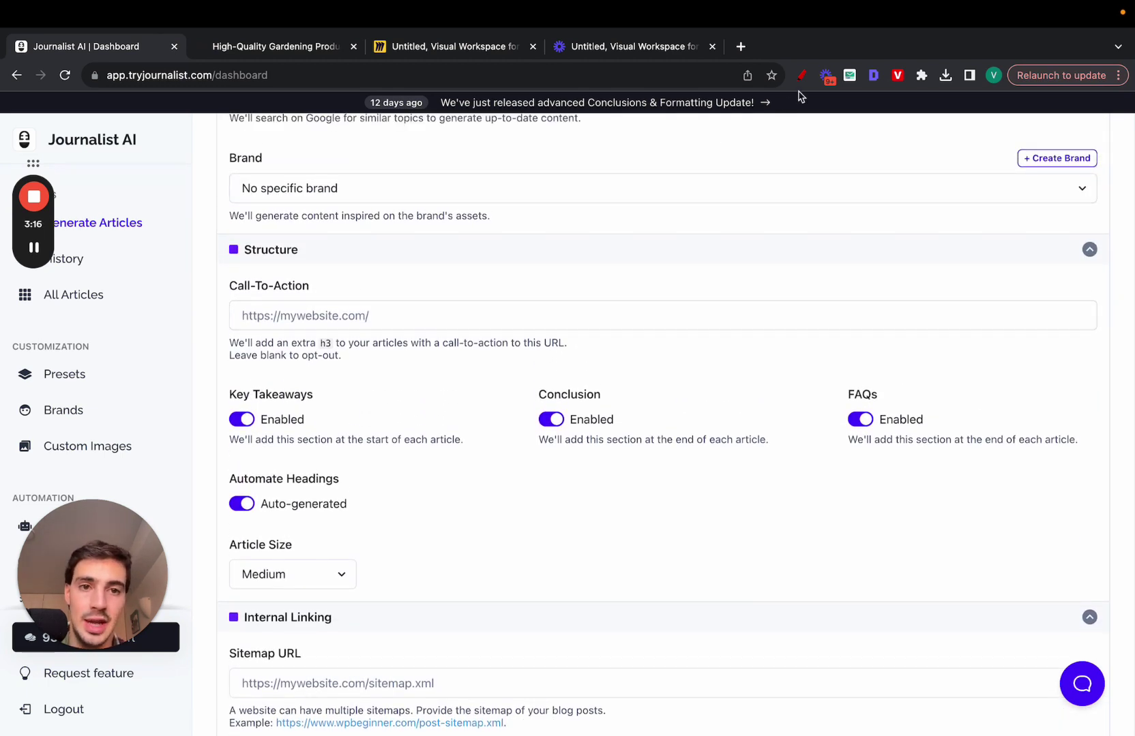
left_click(801, 75)
mouse_move(619, 218)
left_mouse_down()
mouse_move(810, 349)
mouse_move(645, 200)
left_mouse_up()
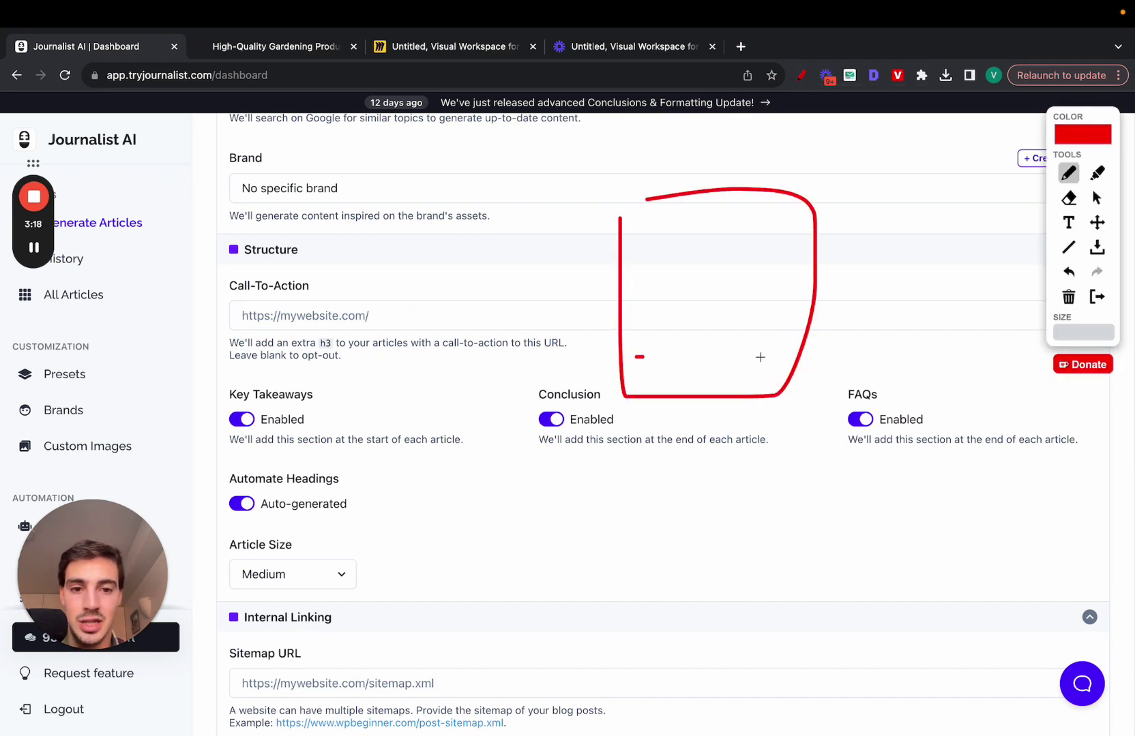
mouse_move(761, 356)
left_mouse_down()
mouse_move(624, 390)
mouse_move(640, 355)
mouse_move(534, 506)
left_mouse_up()
mouse_move(497, 600)
left_mouse_down()
mouse_move(486, 545)
mouse_move(533, 558)
mouse_move(533, 575)
left_mouse_up()
- Clear the red annotations and leave the brand set to No specific brand
left_click(1097, 296)
scroll(593, 313, "up", 4)
left_click(357, 447)
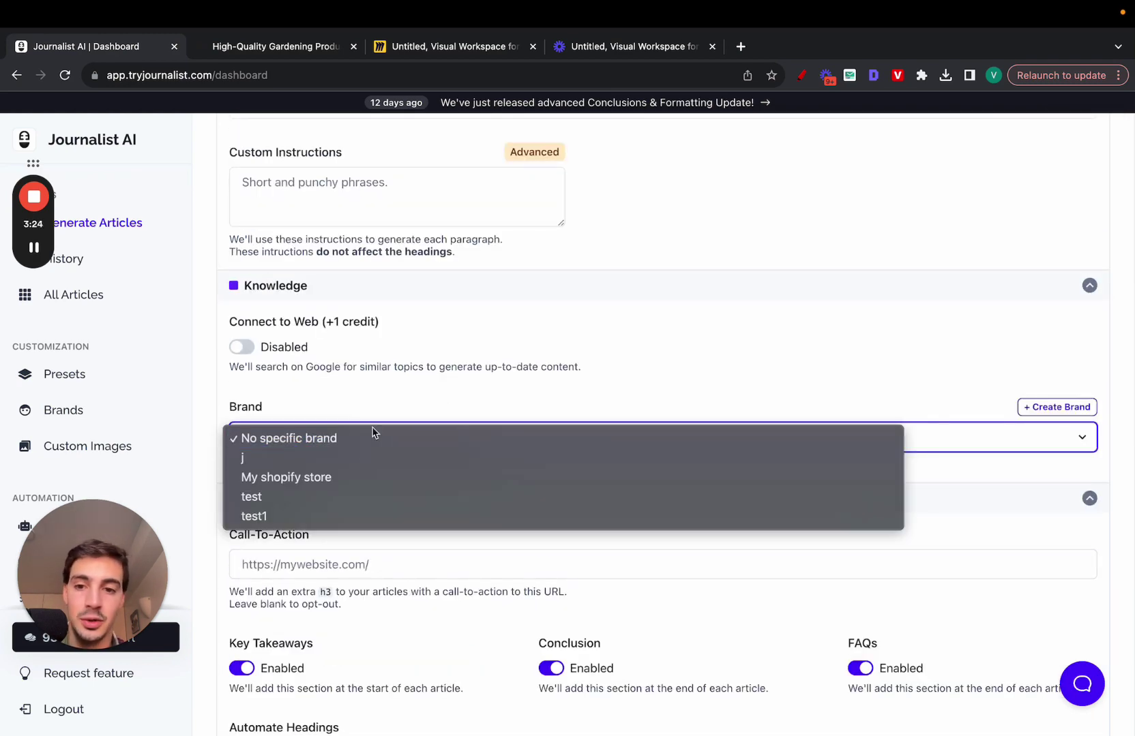
left_click(378, 424)
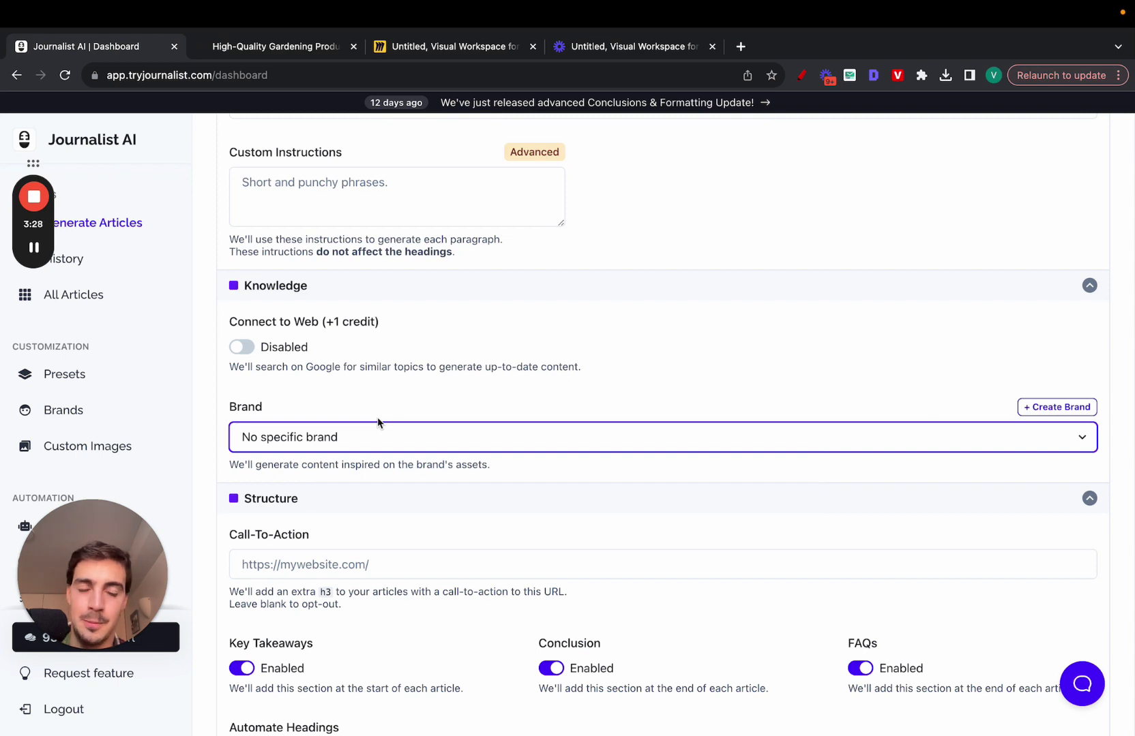
scroll(378, 423, "down", 1)
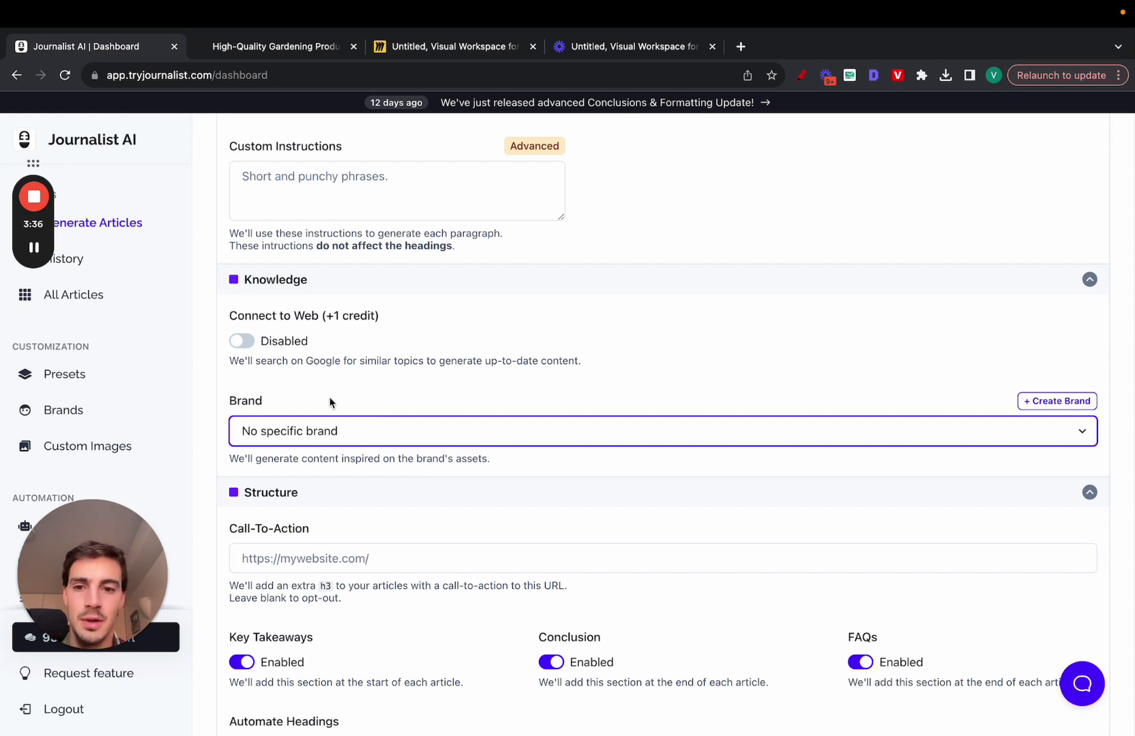
- Turn on the Connect to Web toggle
left_click(244, 342)
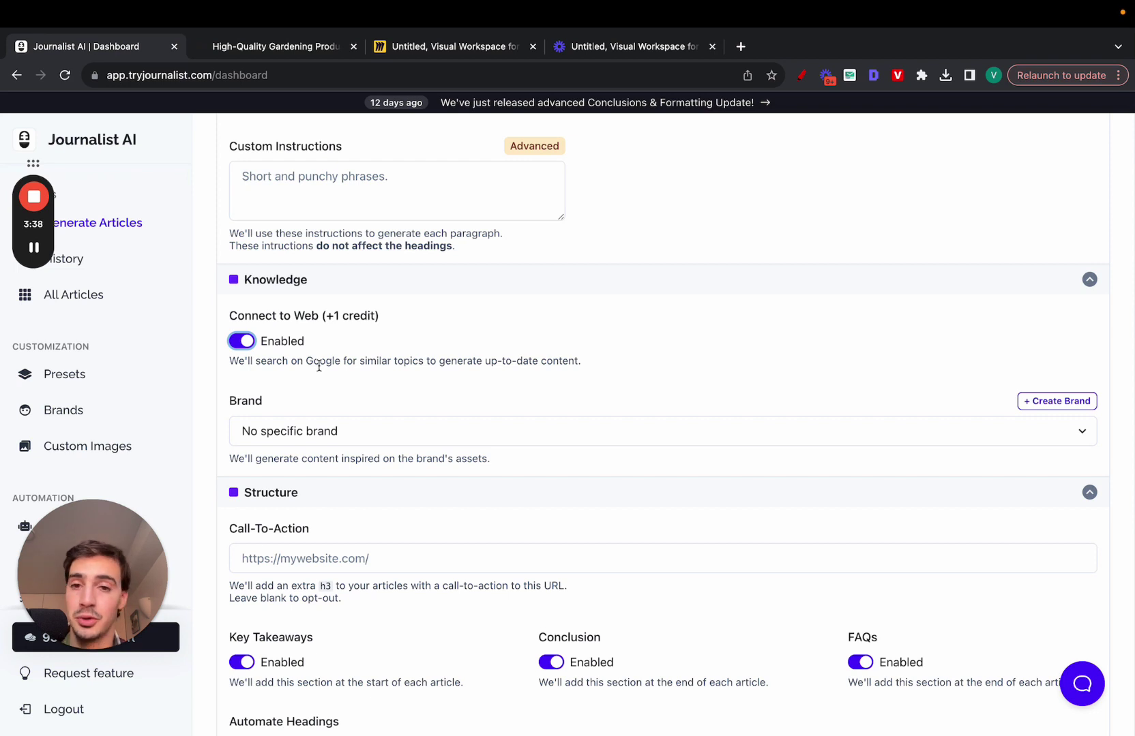
scroll(319, 366, "up", 2)
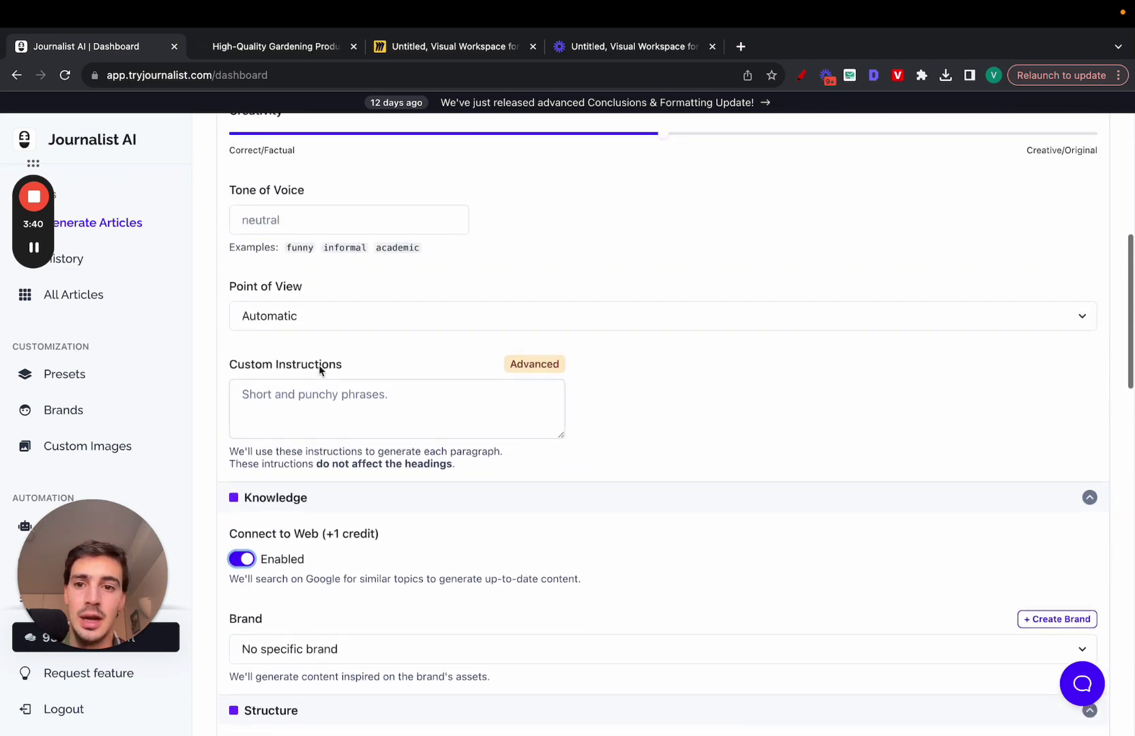
scroll(319, 366, "up", 5)
left_click_drag(676, 307, 750, 307)
scroll(365, 450, "down", 2)
- Leave point of view on Automatic and generation mode on Description
left_click(337, 417)
left_click(405, 384)
scroll(406, 385, "down", 3)
scroll(408, 471, "up", 7)
scroll(327, 306, "up", 7)
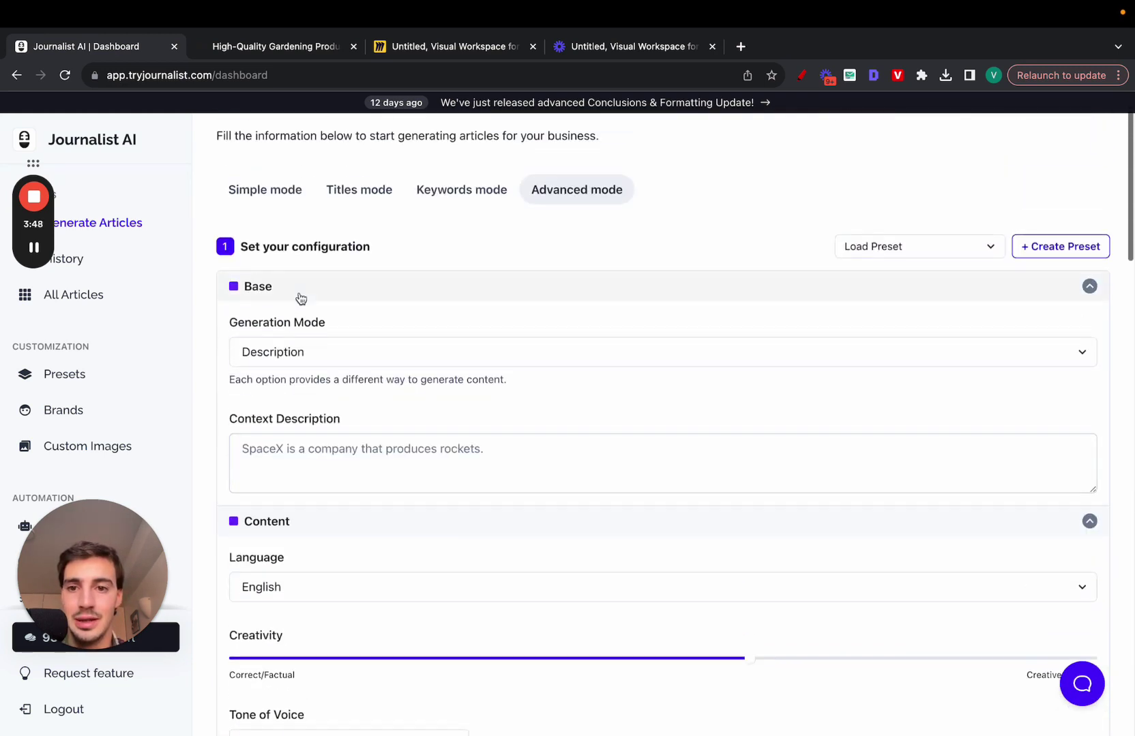
left_click(326, 355)
left_click(221, 334)
- Set the batch size to 150 articles and open the History page
scroll(648, 569, "down", 20)
left_click(339, 636)
left_click(345, 700)
scroll(737, 528, "up", 15)
left_click(112, 276)
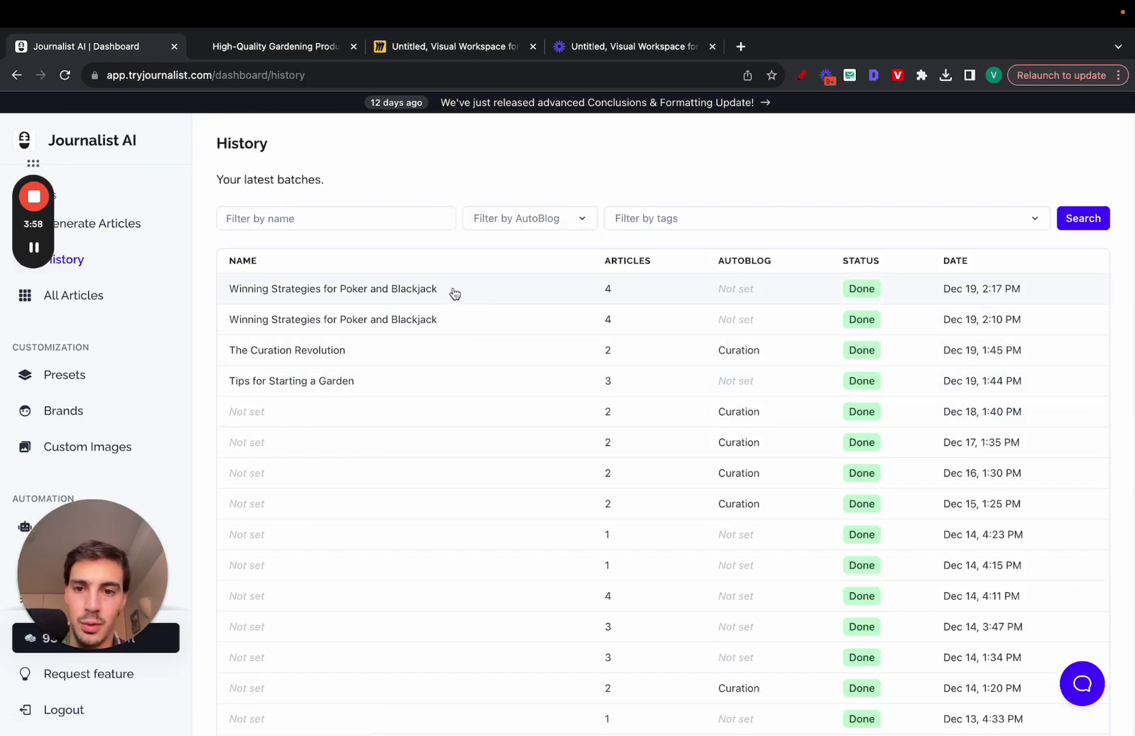
- Open the 'Winning Strategies for Poker and Blackjack' batch and read its first article
left_click(531, 300)
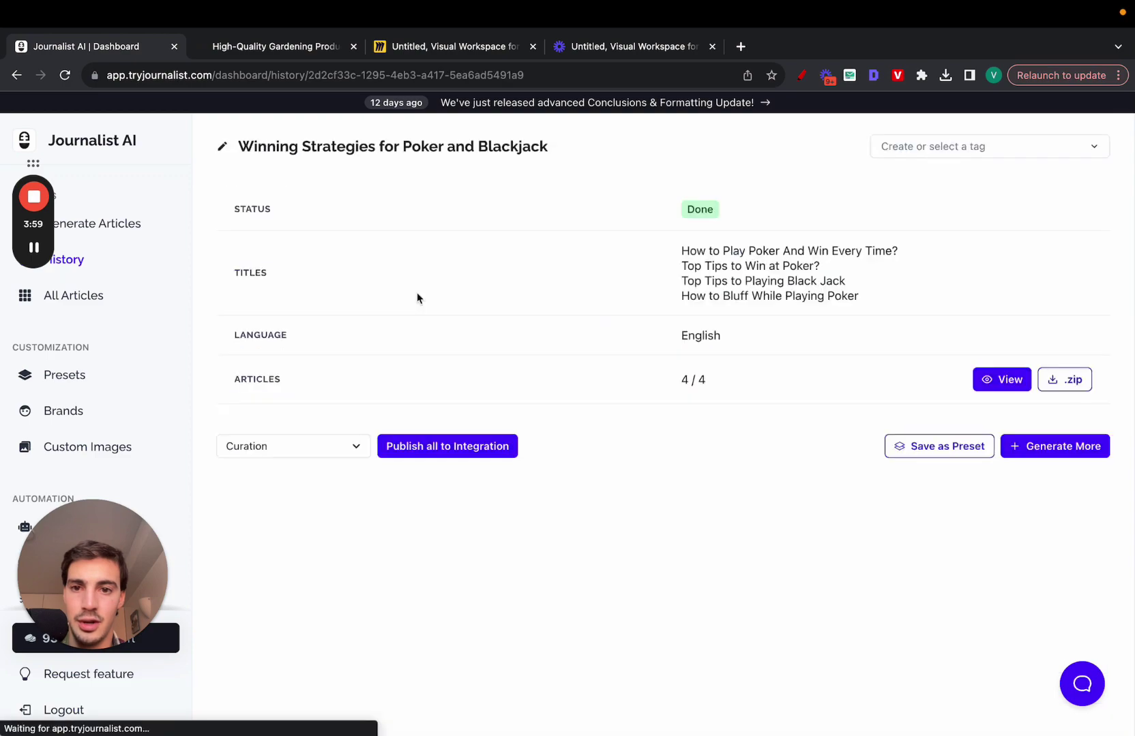
left_click(988, 380)
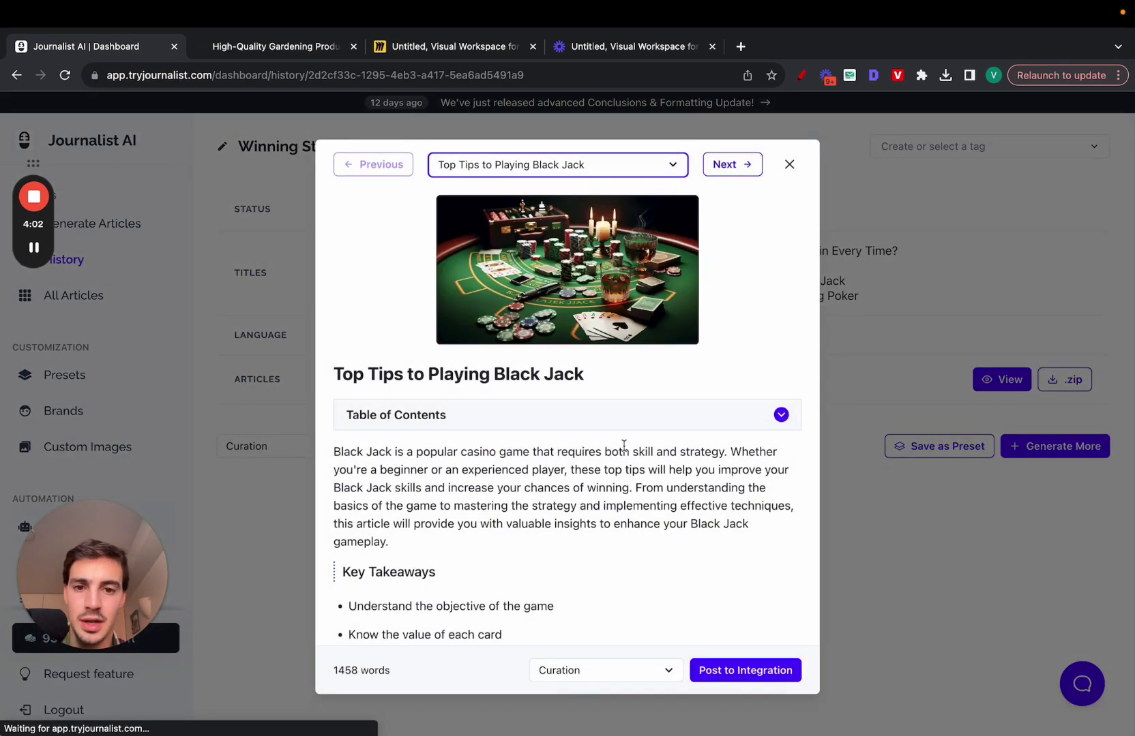
scroll(624, 445, "down", 20)
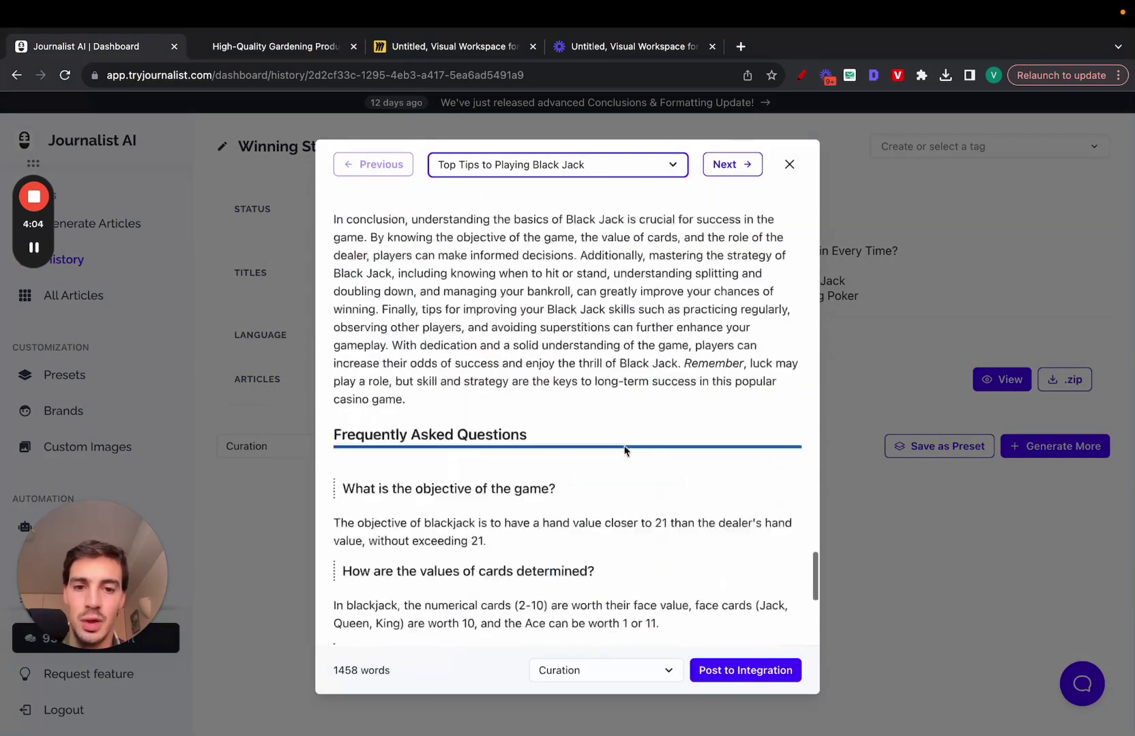
scroll(624, 450, "down", 5)
scroll(648, 335, "up", 20)
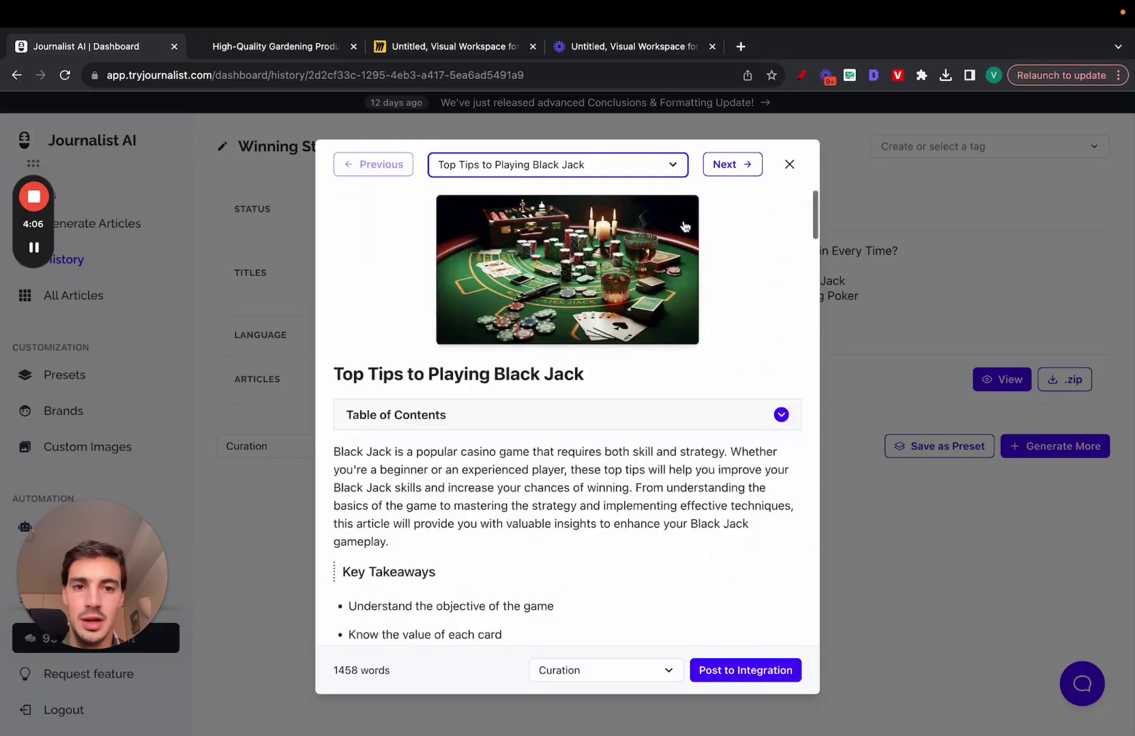
- Move ahead to the 'Top Tips to Win at Poker?' article, read it, and close the viewer
left_click(725, 164)
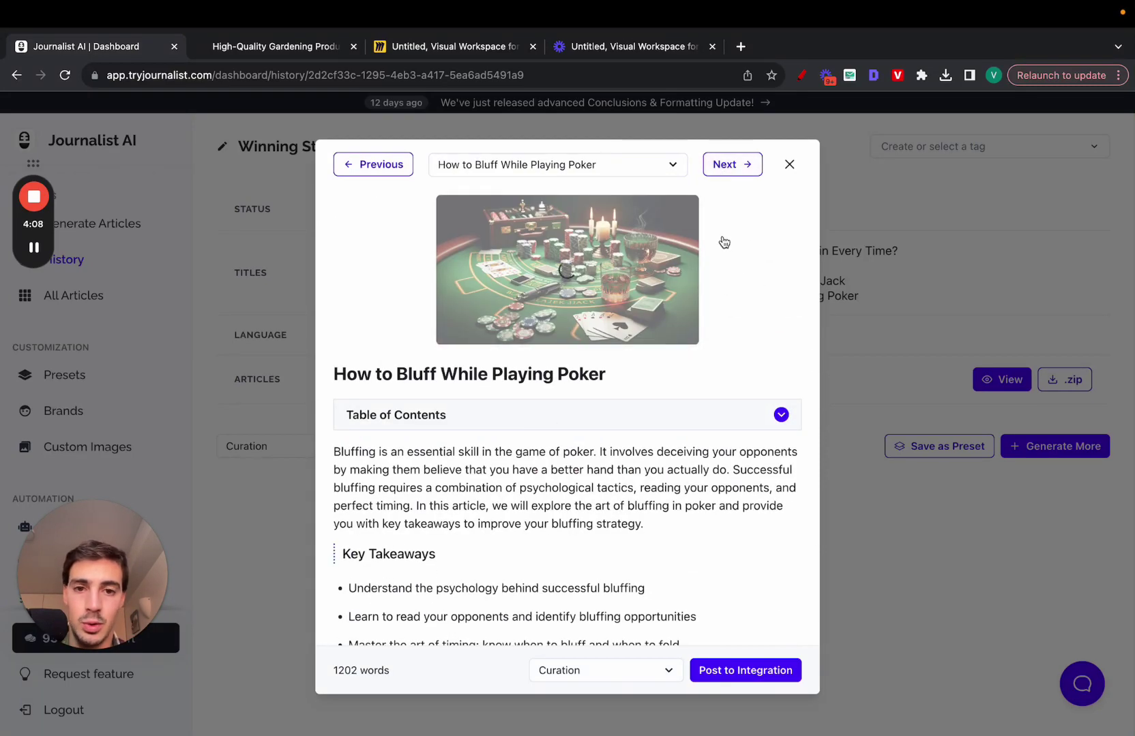
left_click(741, 165)
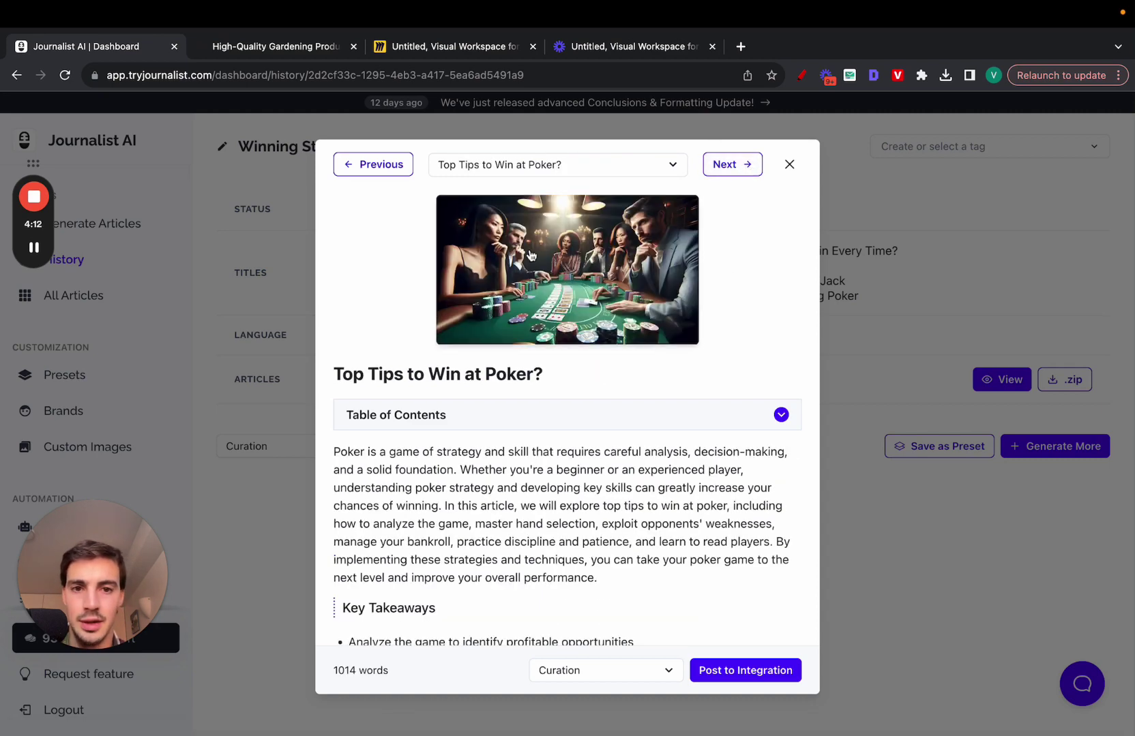
scroll(617, 388, "down", 12)
scroll(617, 388, "up", 5)
scroll(582, 438, "down", 7)
scroll(595, 459, "down", 10)
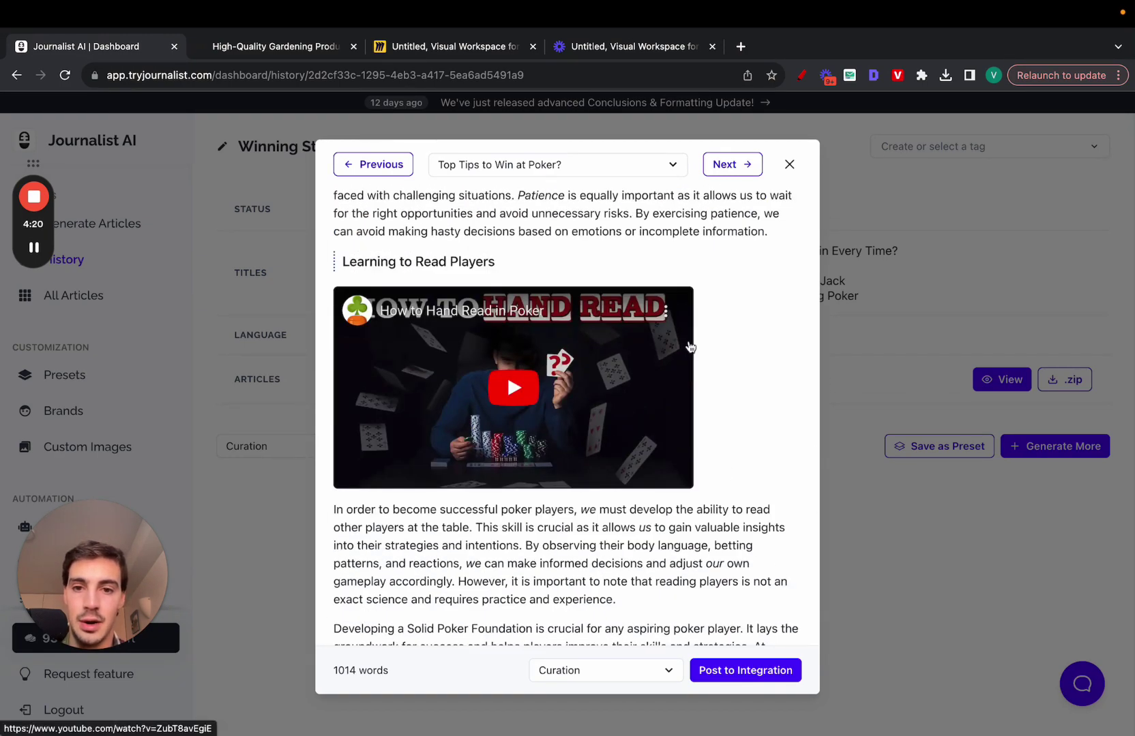
scroll(687, 347, "up", 20)
left_click(944, 268)
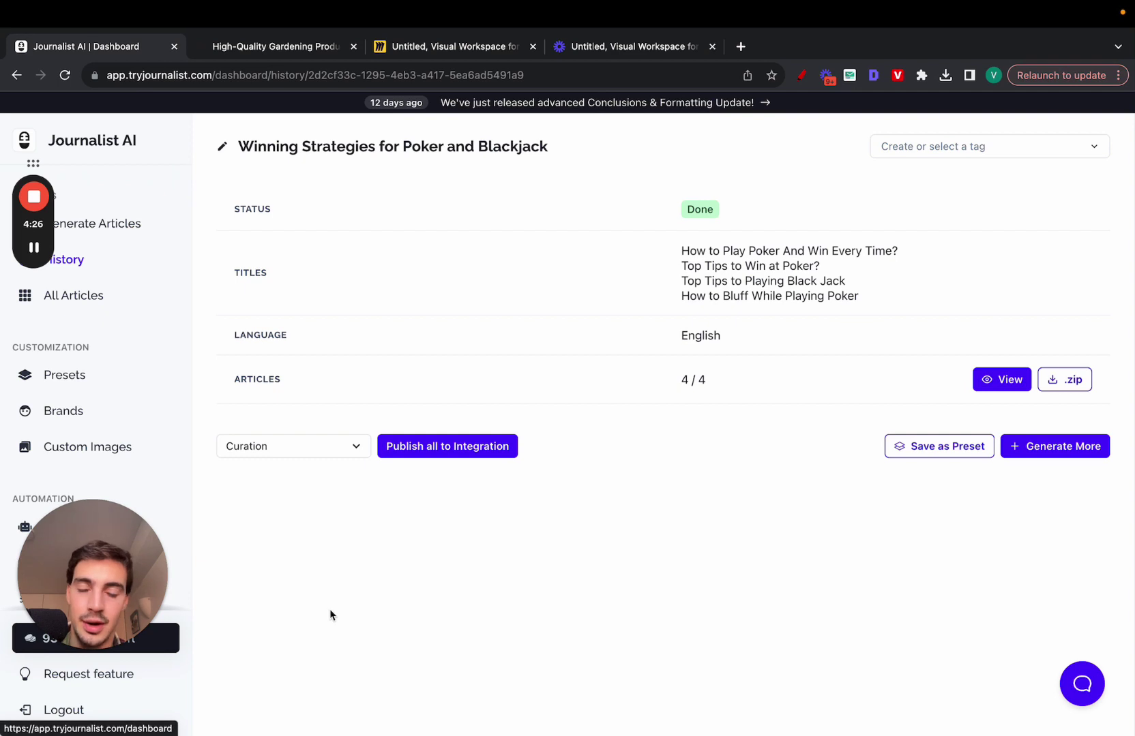
- Set the Curation AutoBlog quantity to 80 articles, keeping the frequency at Every day
left_click_drag(162, 617, 1112, 615)
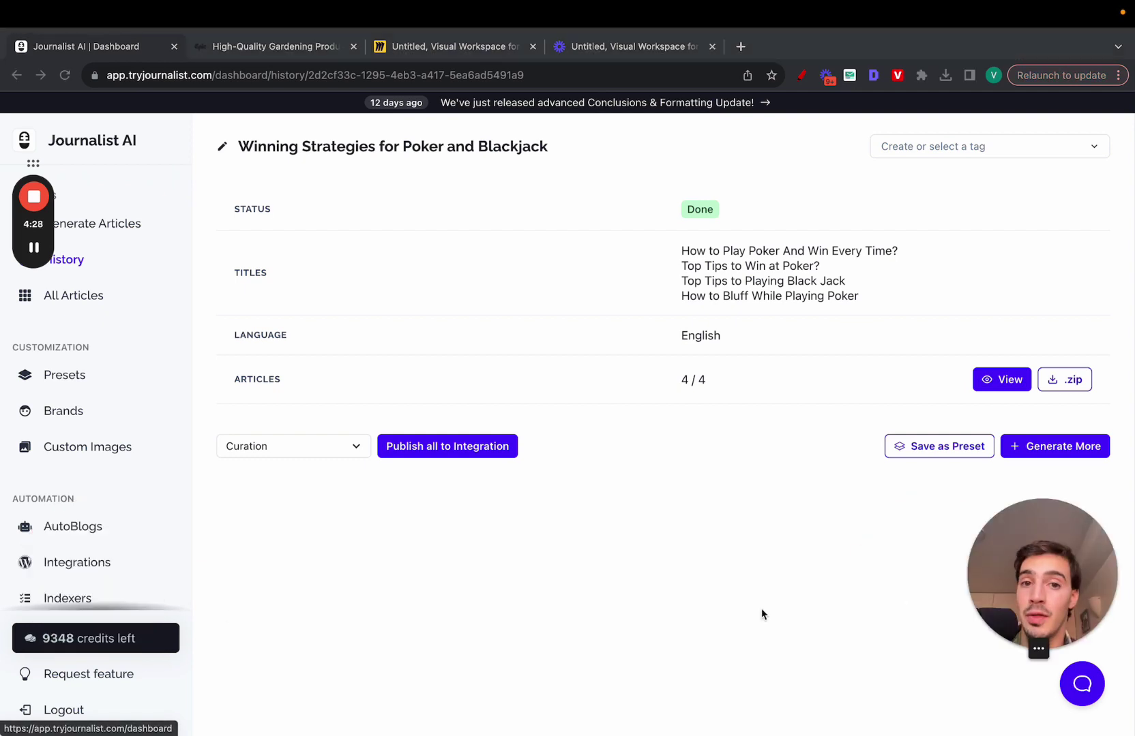
scroll(95, 436, "down", 3)
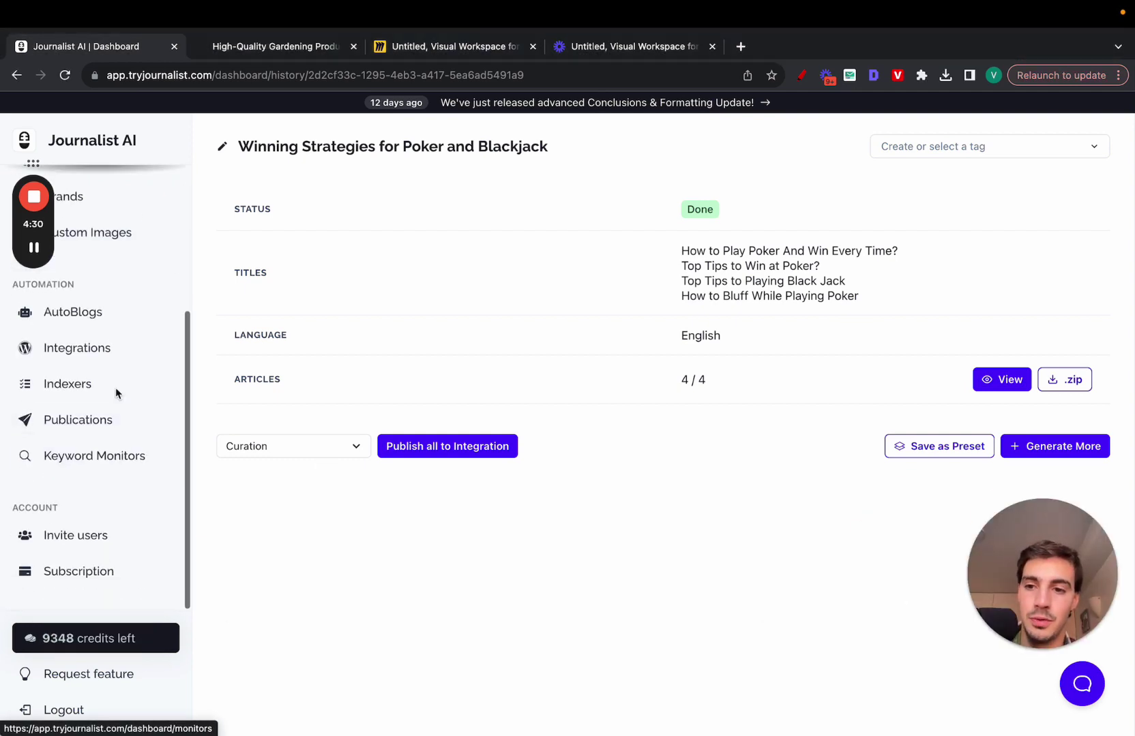
left_click(108, 328)
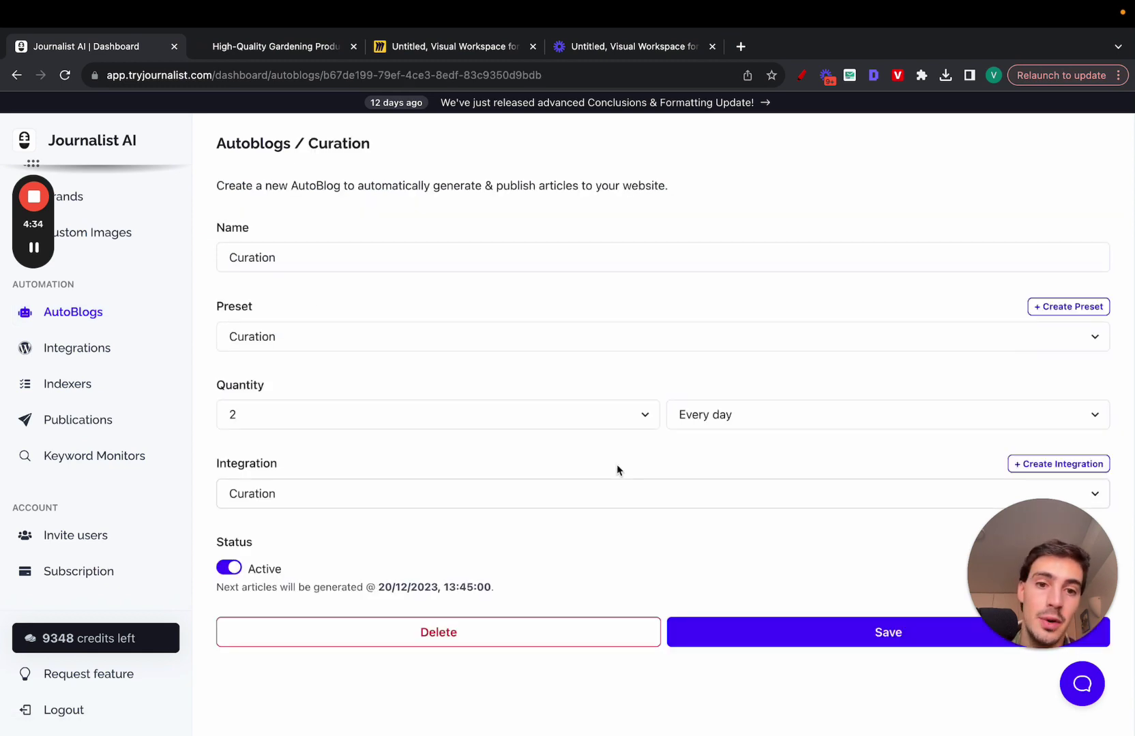
left_click(573, 426)
left_click(561, 532)
left_click(709, 428)
left_click(629, 464)
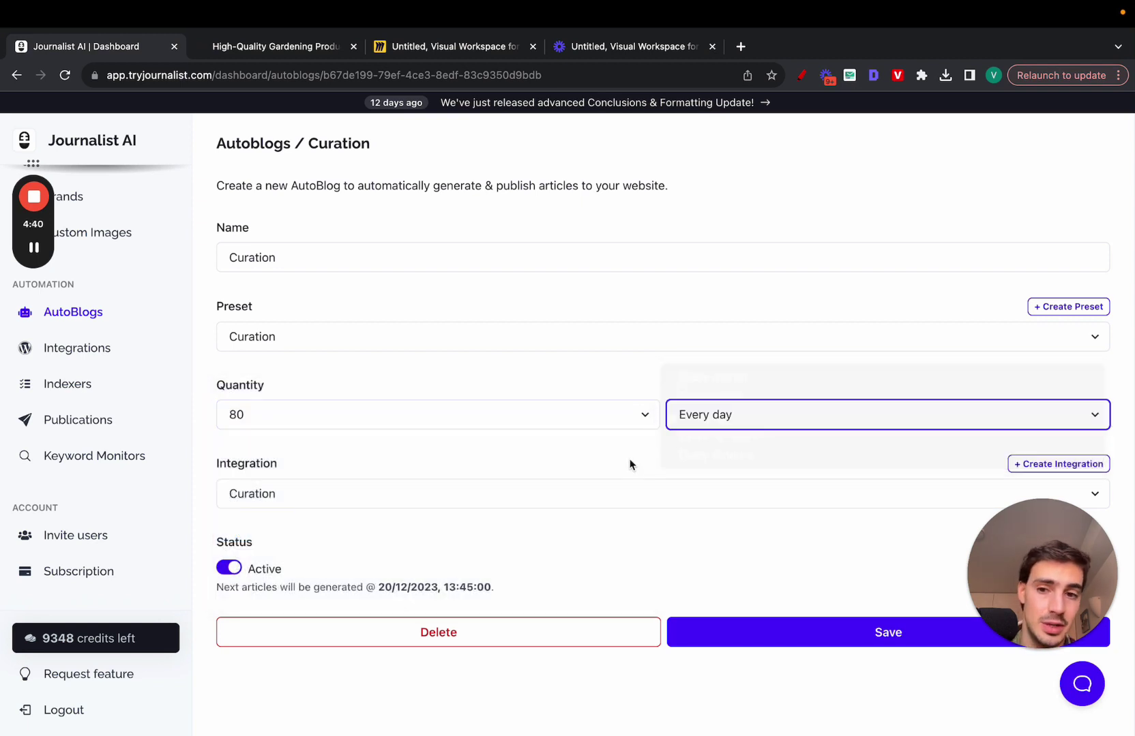
- Underline the Journalist AI name and mark the AutoBlog form in red, then clear the annotations
left_click(802, 76)
mouse_move(67, 159)
left_mouse_down()
mouse_move(178, 158)
mouse_move(406, 229)
left_mouse_up()
mouse_move(458, 186)
left_mouse_down()
mouse_move(659, 459)
mouse_move(472, 171)
left_mouse_up()
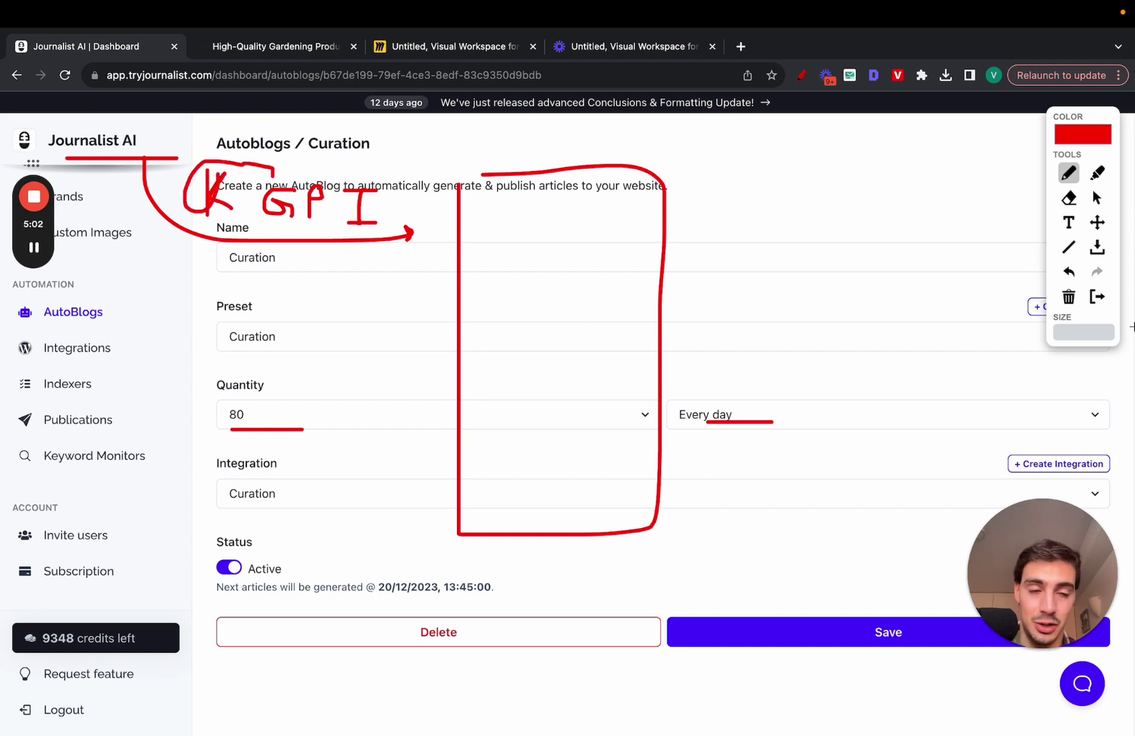
left_click(1097, 298)
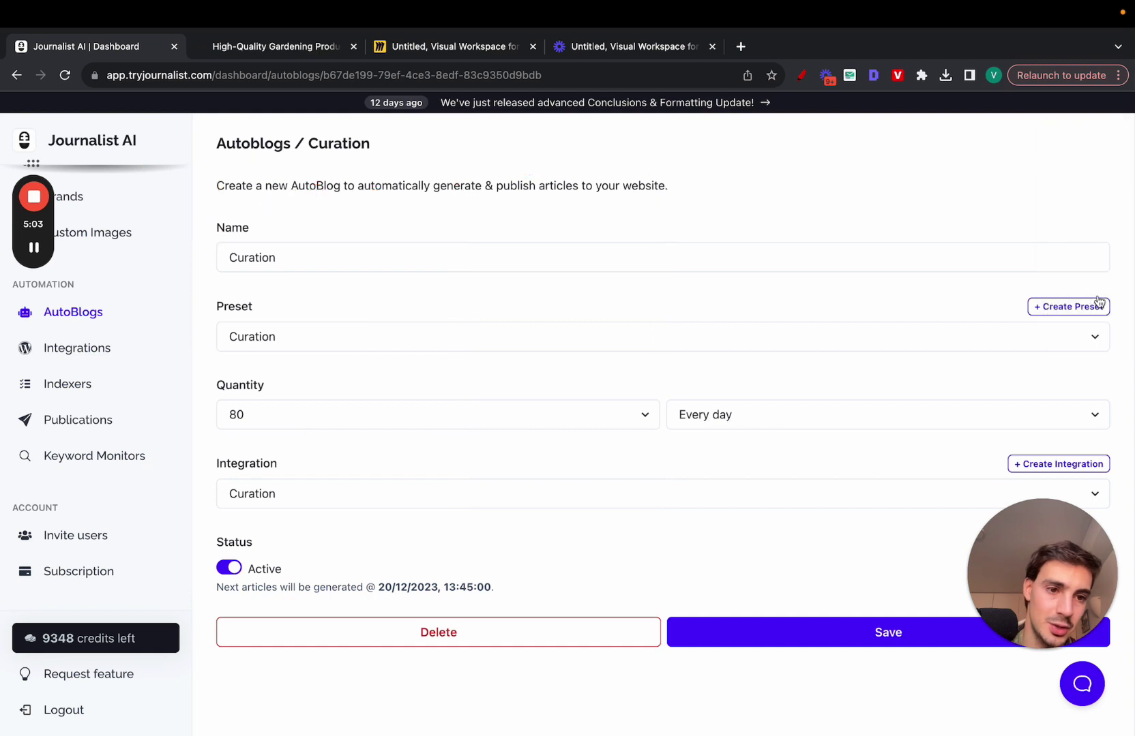
- Start a new indexer in Indexers, then open the Gardening Site keyword monitor
left_click(129, 390)
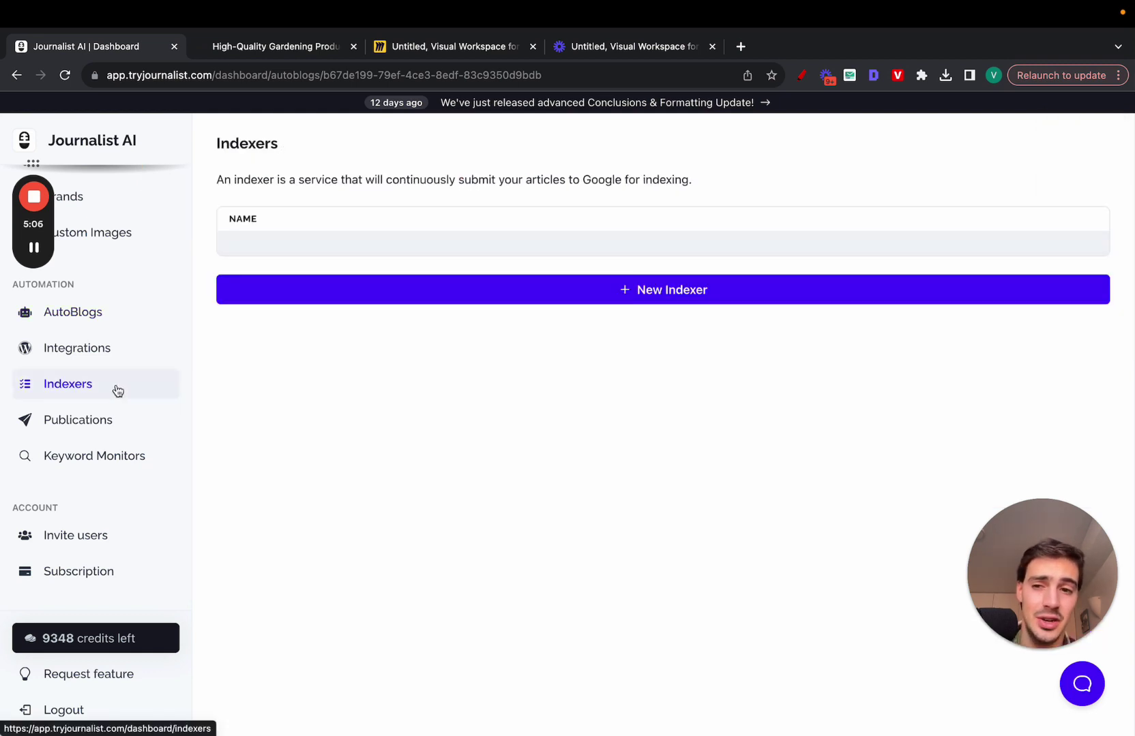
left_click(542, 299)
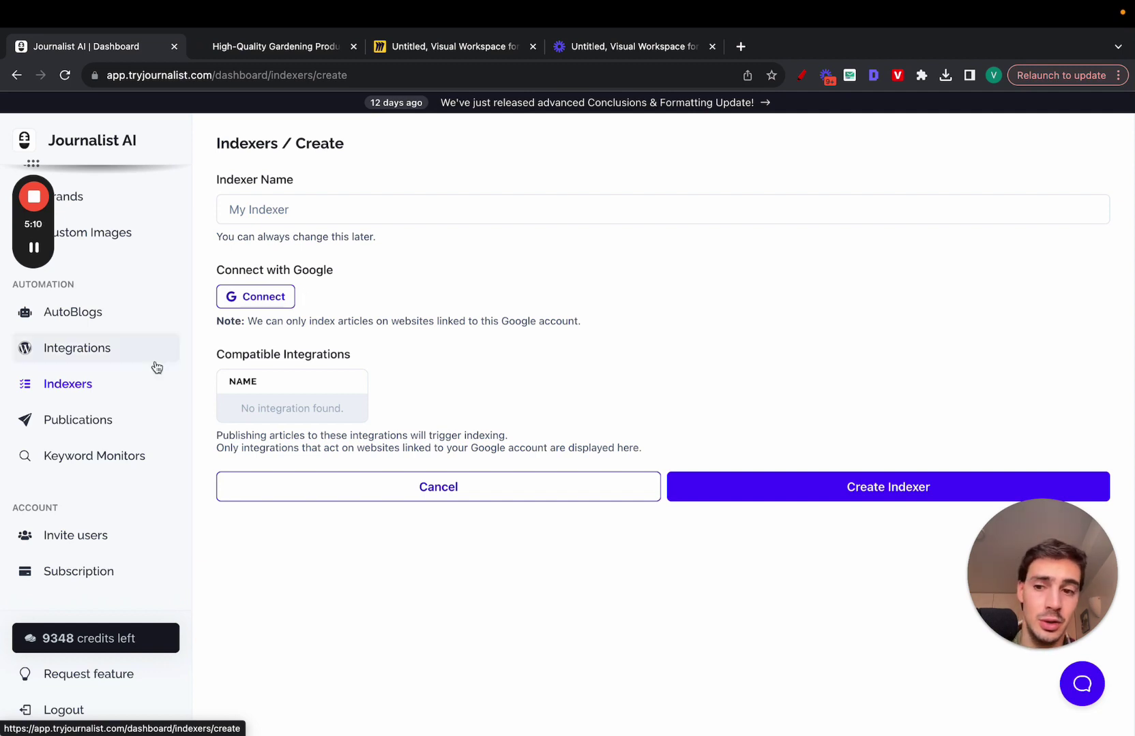
left_click(110, 463)
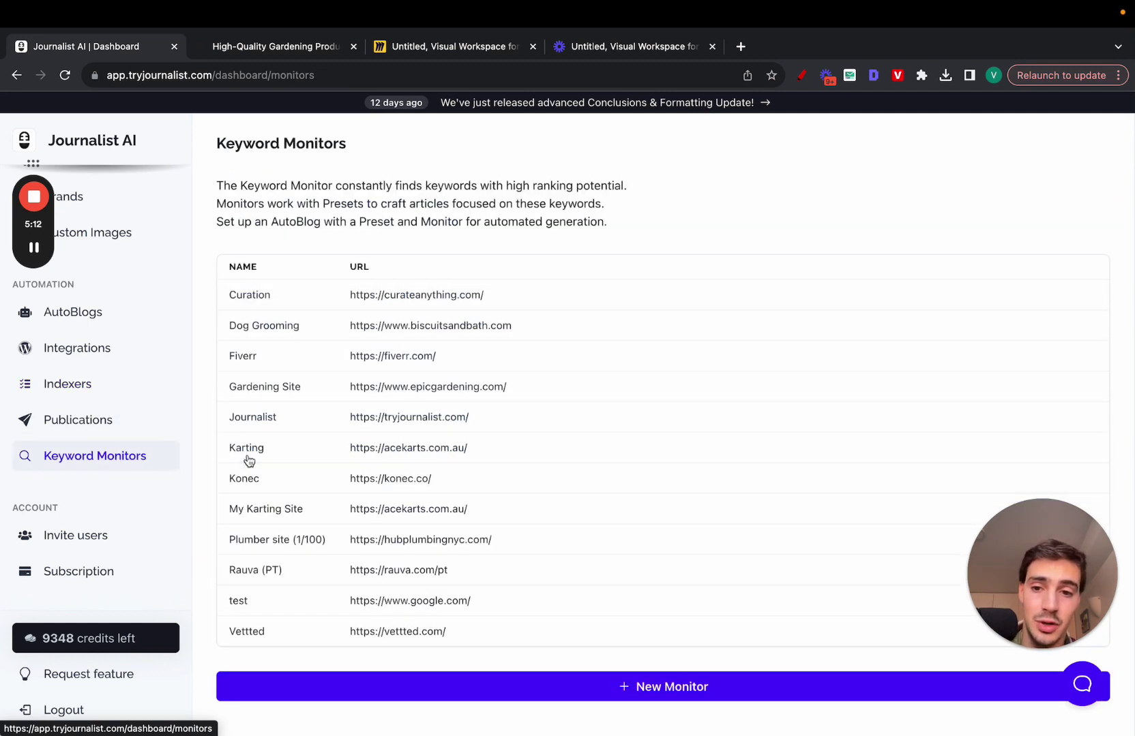
left_click(476, 388)
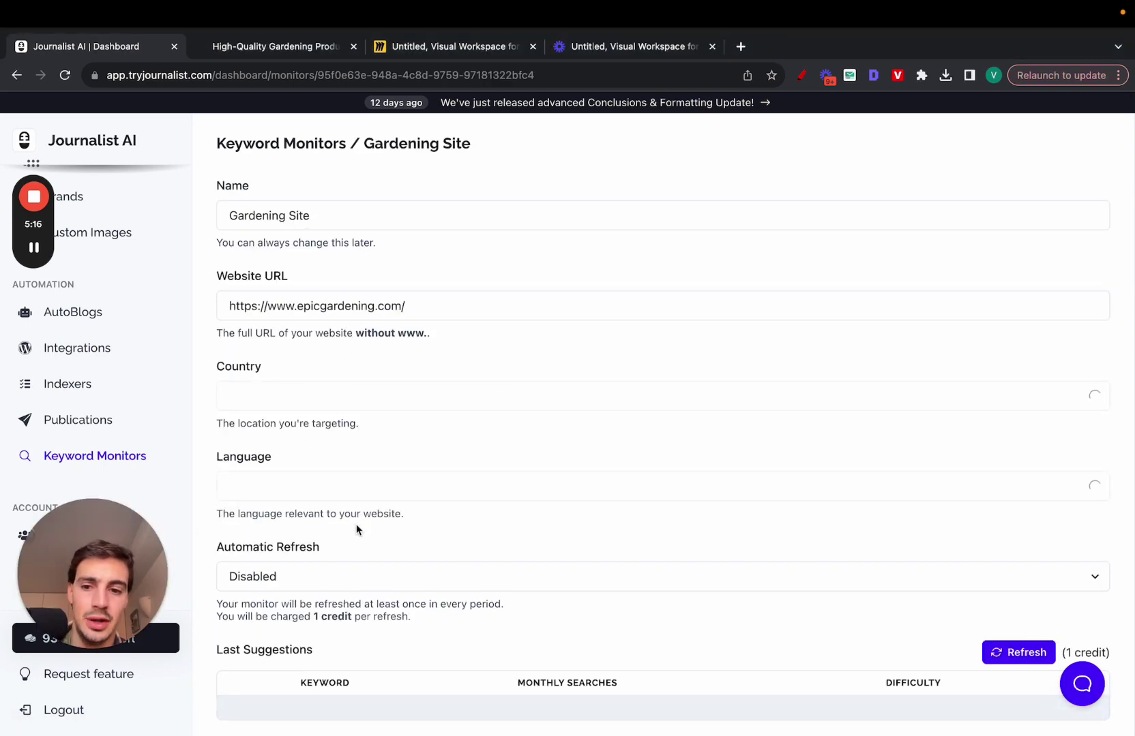
- Browse the Gardening Site suggested keywords and select the first nine rows
scroll(314, 418, "down", 2)
scroll(562, 426, "down", 4)
scroll(821, 450, "down", 10)
scroll(985, 400, "up", 15)
scroll(986, 402, "down", 5)
scroll(986, 397, "up", 1)
scroll(1061, 298, "down", 10)
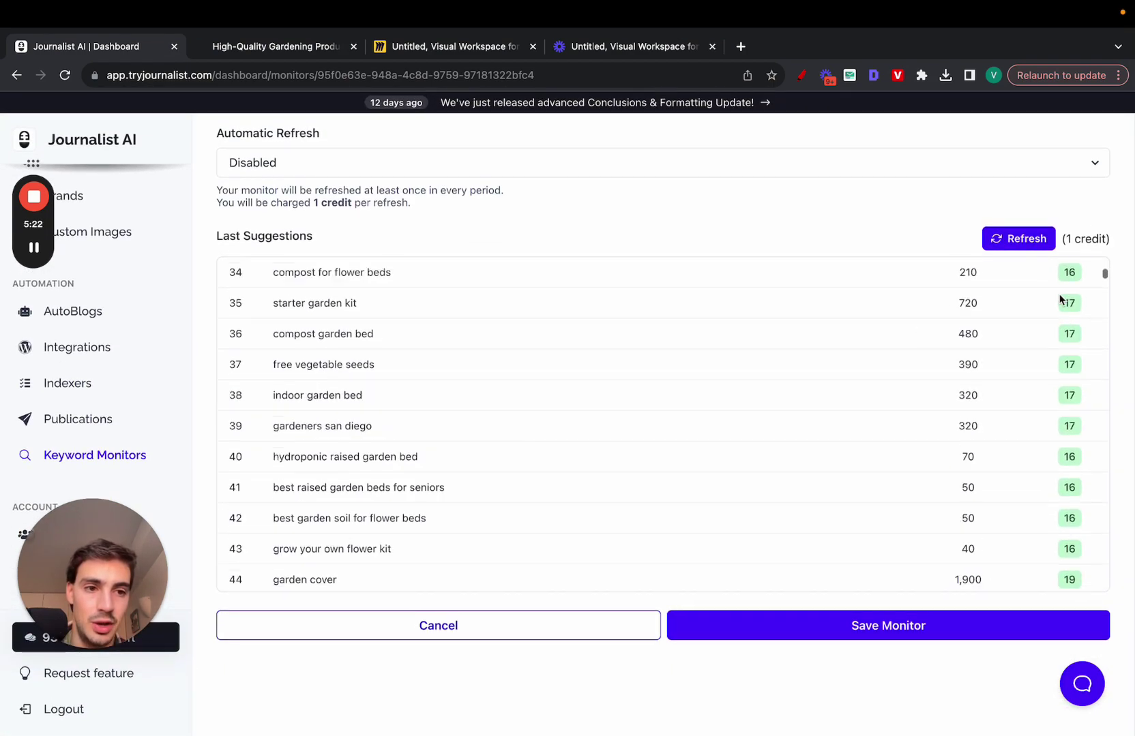
scroll(1061, 298, "up", 10)
left_click_drag(944, 311, 1025, 559)
- Select suggestion rows 31–38 further down, then return to Generate Articles
scroll(820, 472, "up", 6)
scroll(384, 355, "down", 5)
scroll(737, 546, "down", 12)
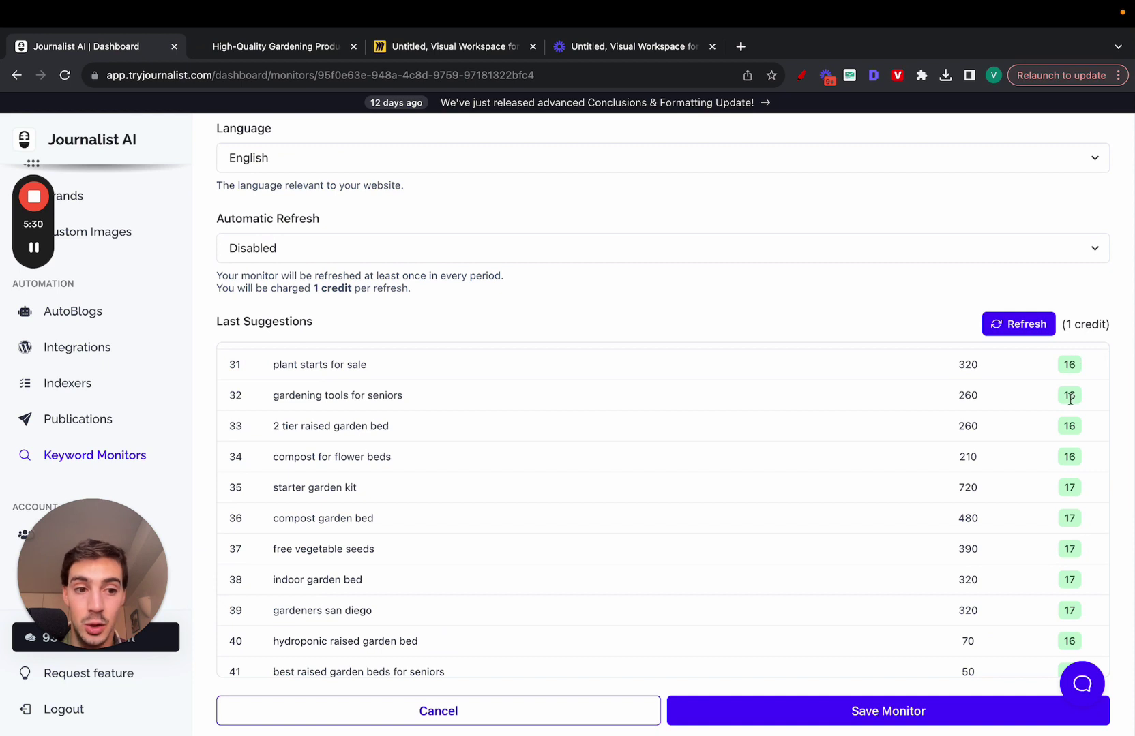
left_click_drag(1070, 448, 1073, 516)
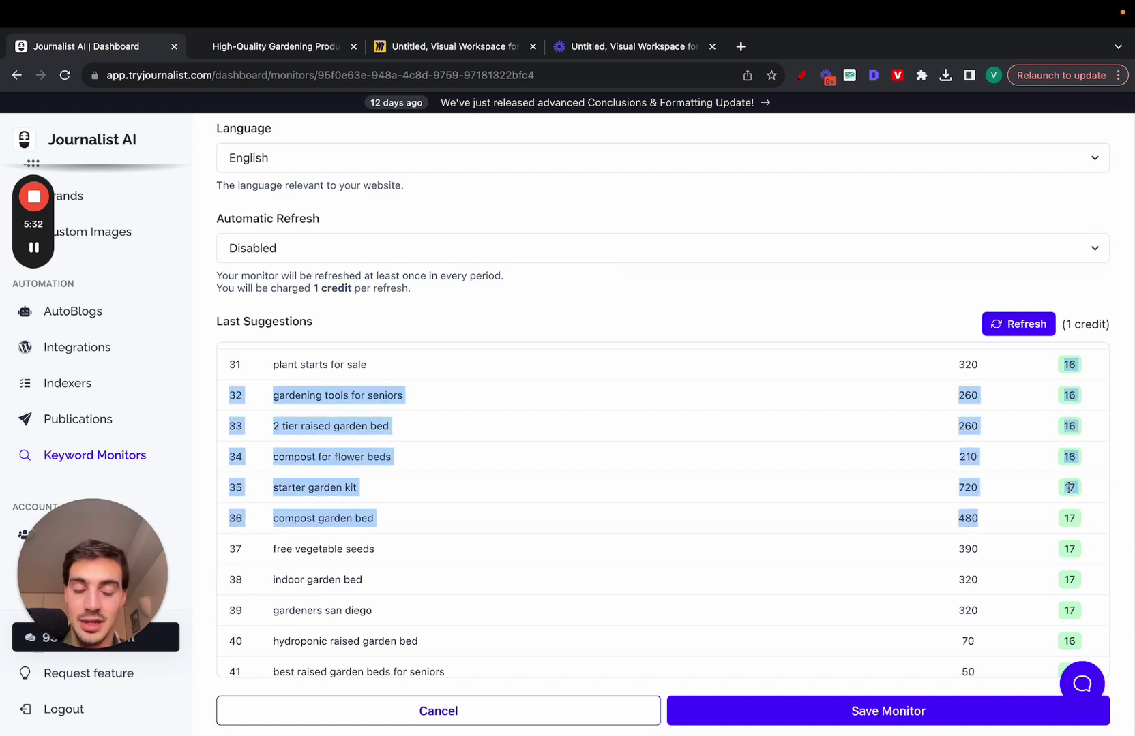
left_click_drag(982, 585, 956, 382)
scroll(861, 397, "down", 5)
scroll(861, 397, "up", 20)
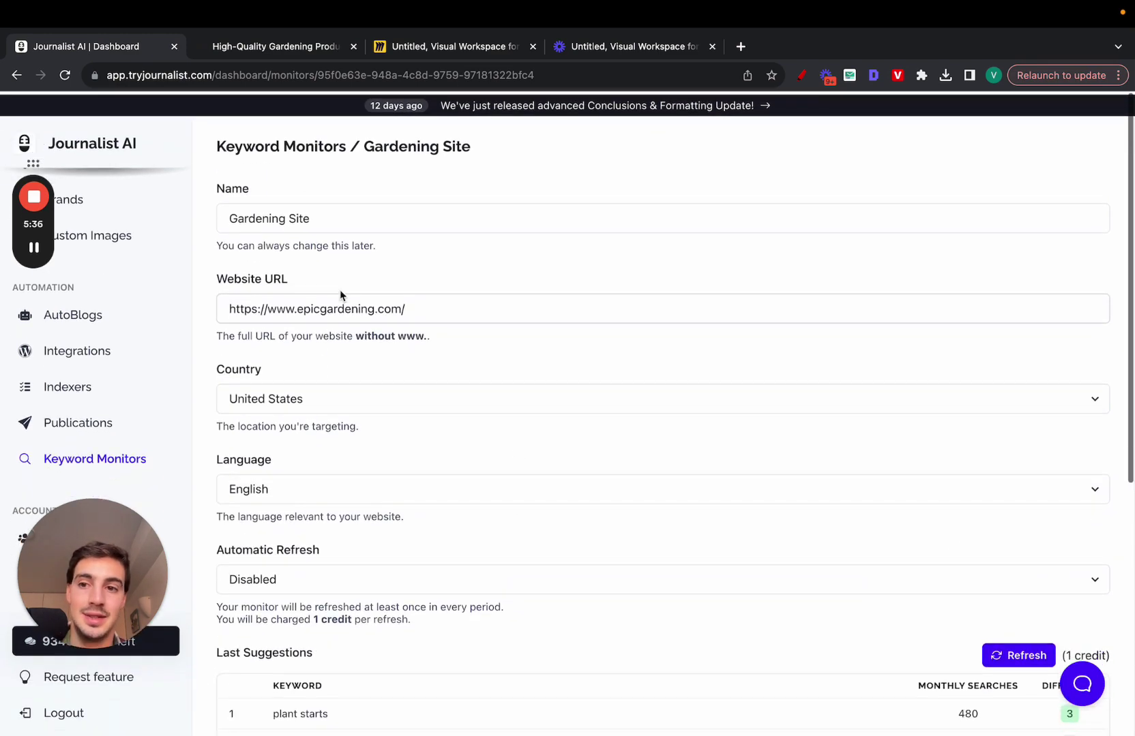
left_click(127, 145)
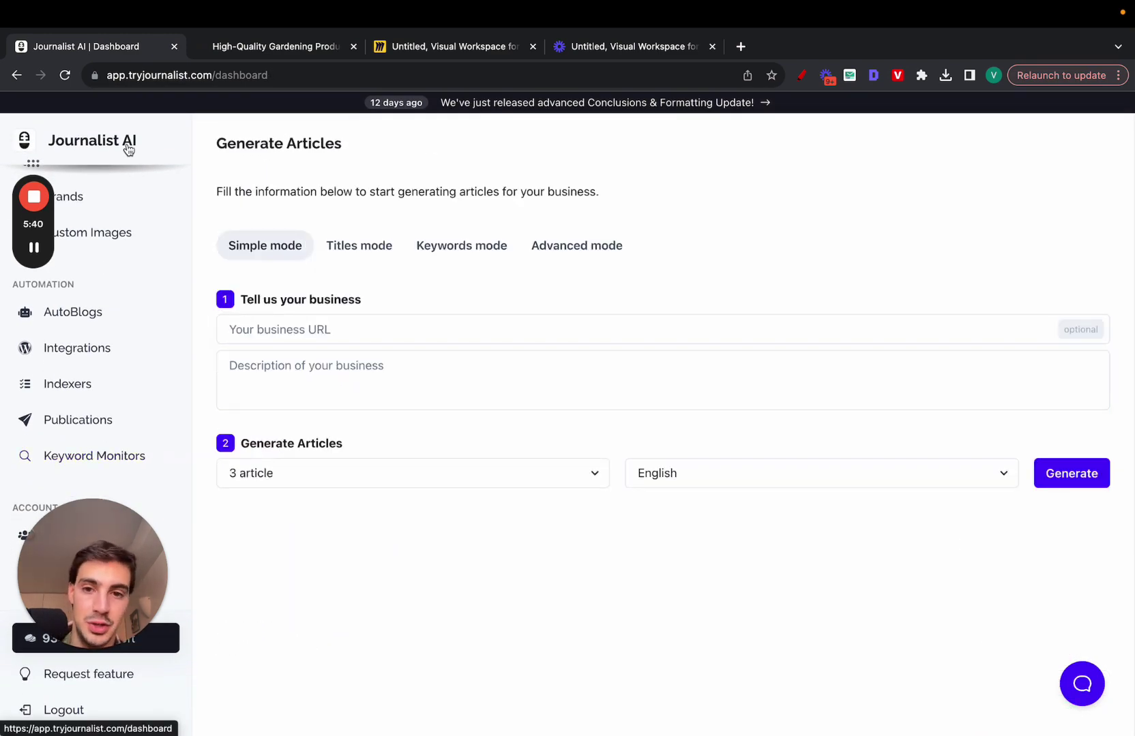
- Check the generated articles History, then come back to Generate Articles
scroll(114, 276, "up", 3)
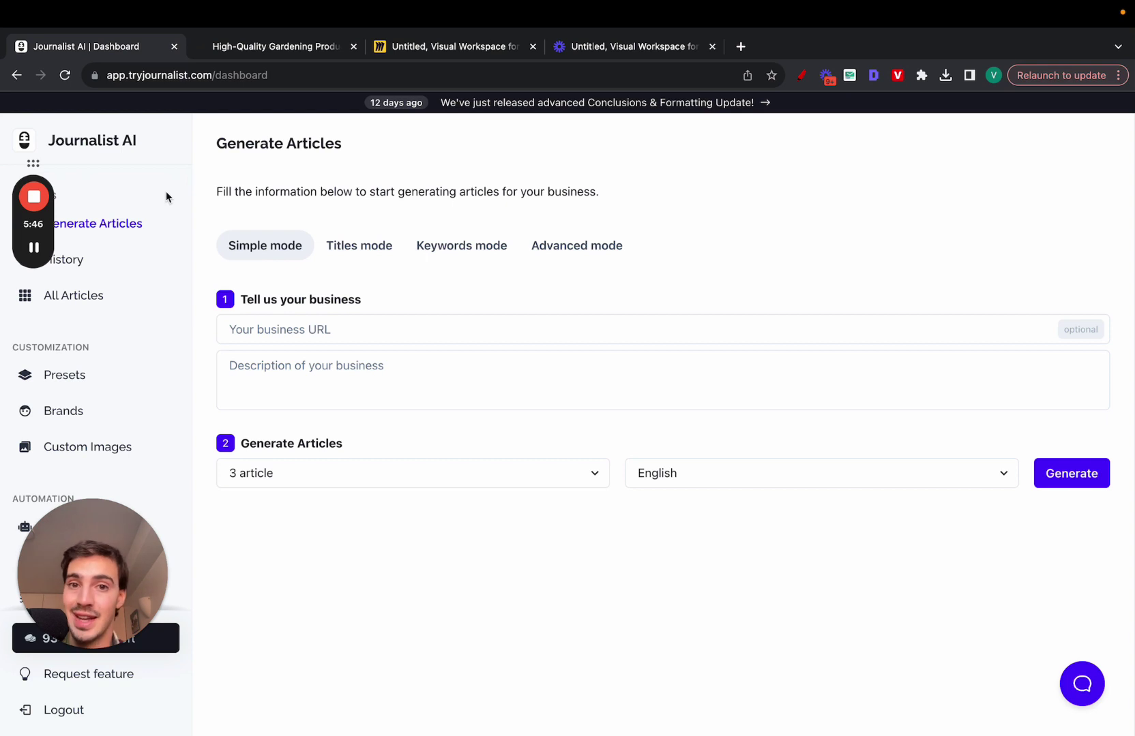
left_click(133, 269)
left_click(129, 223)
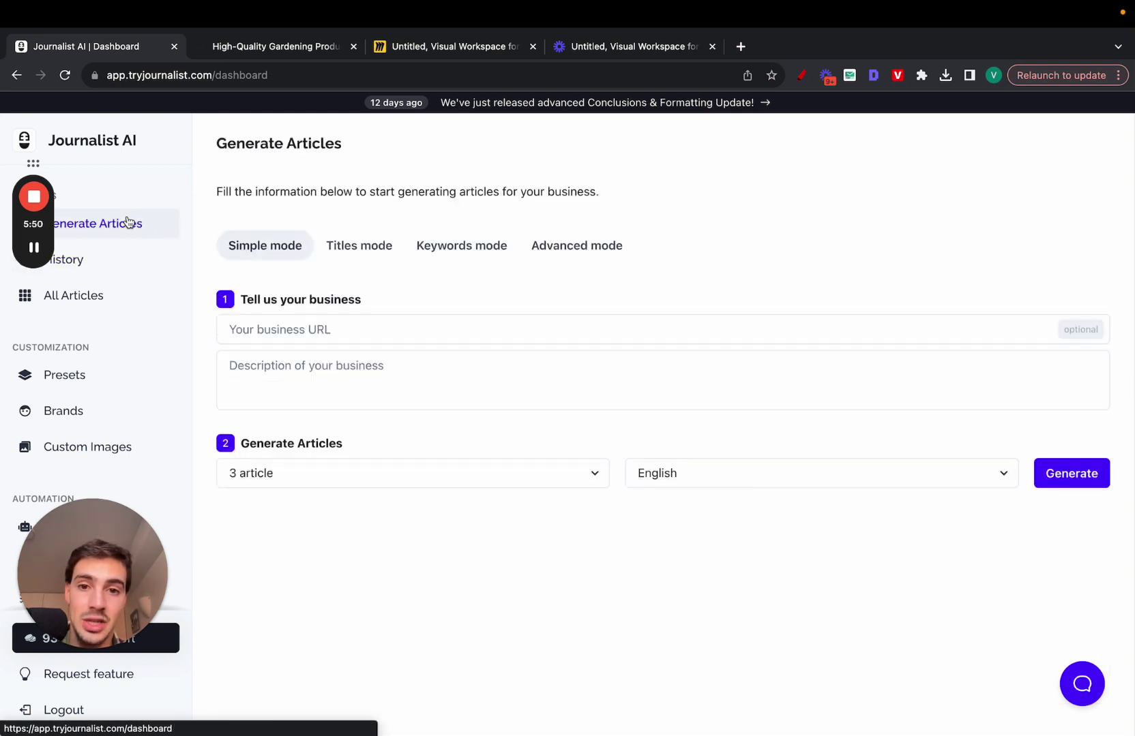
- Switch generation to Advanced mode and keep the content language as English
left_click(581, 249)
scroll(372, 419, "down", 5)
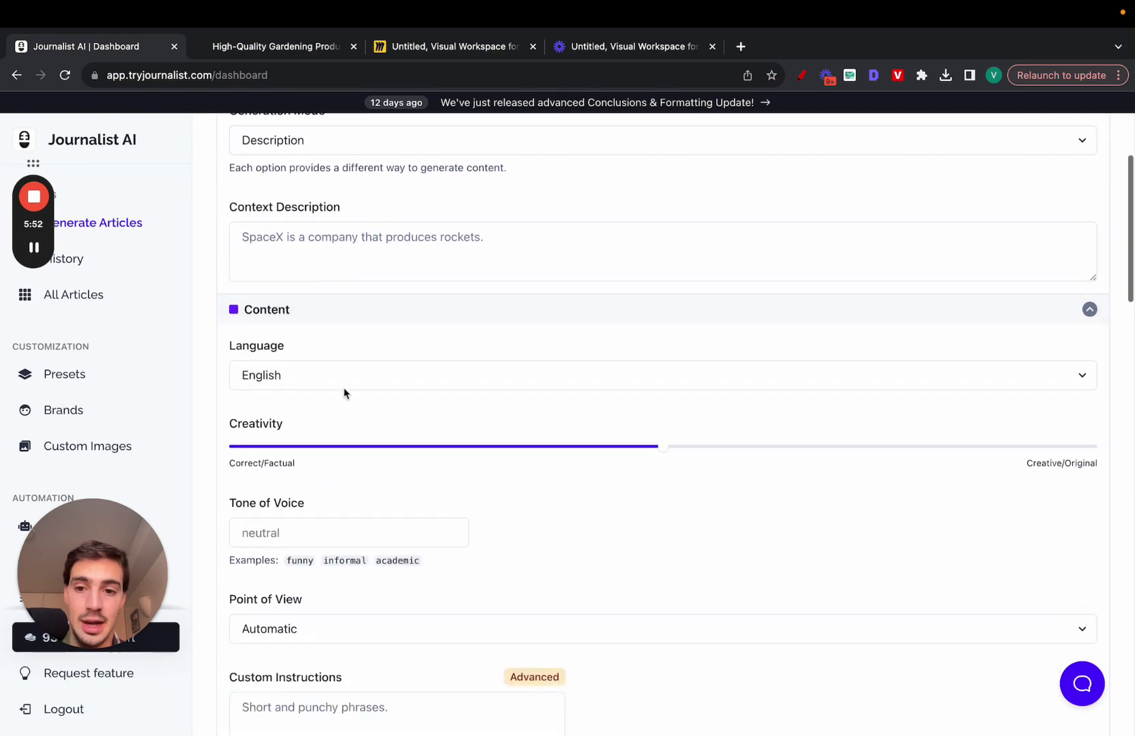
left_click(343, 386)
scroll(337, 437, "down", 10)
scroll(335, 465, "down", 8)
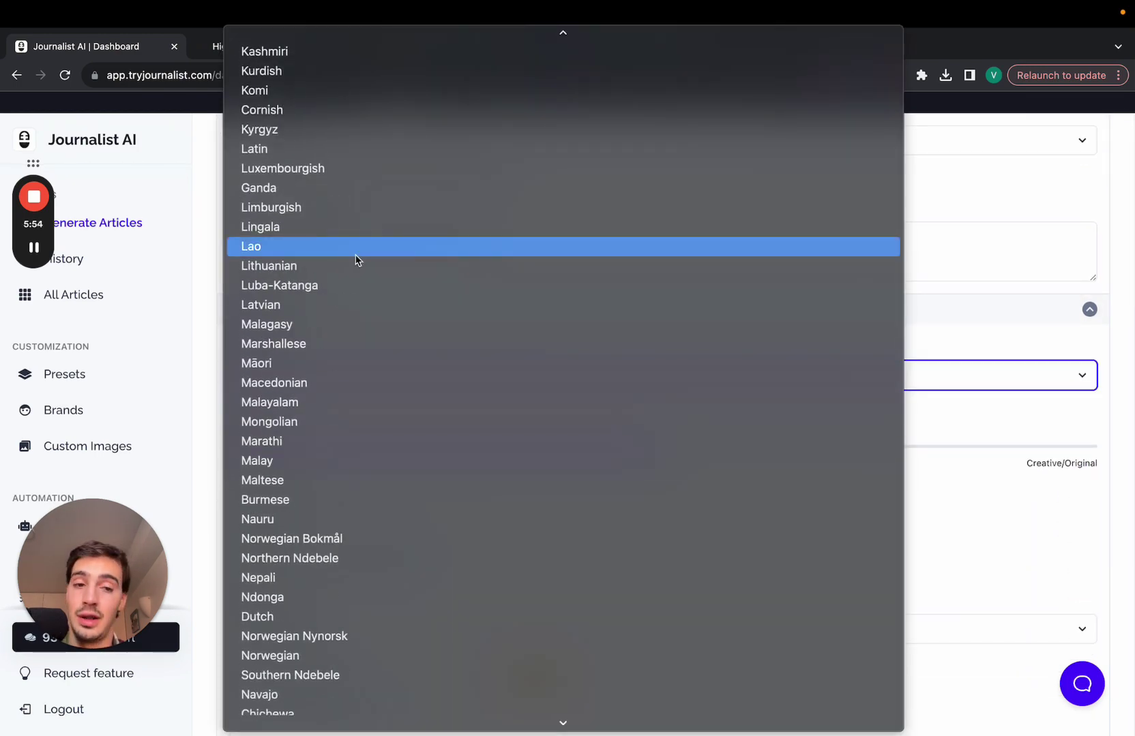
left_click(971, 353)
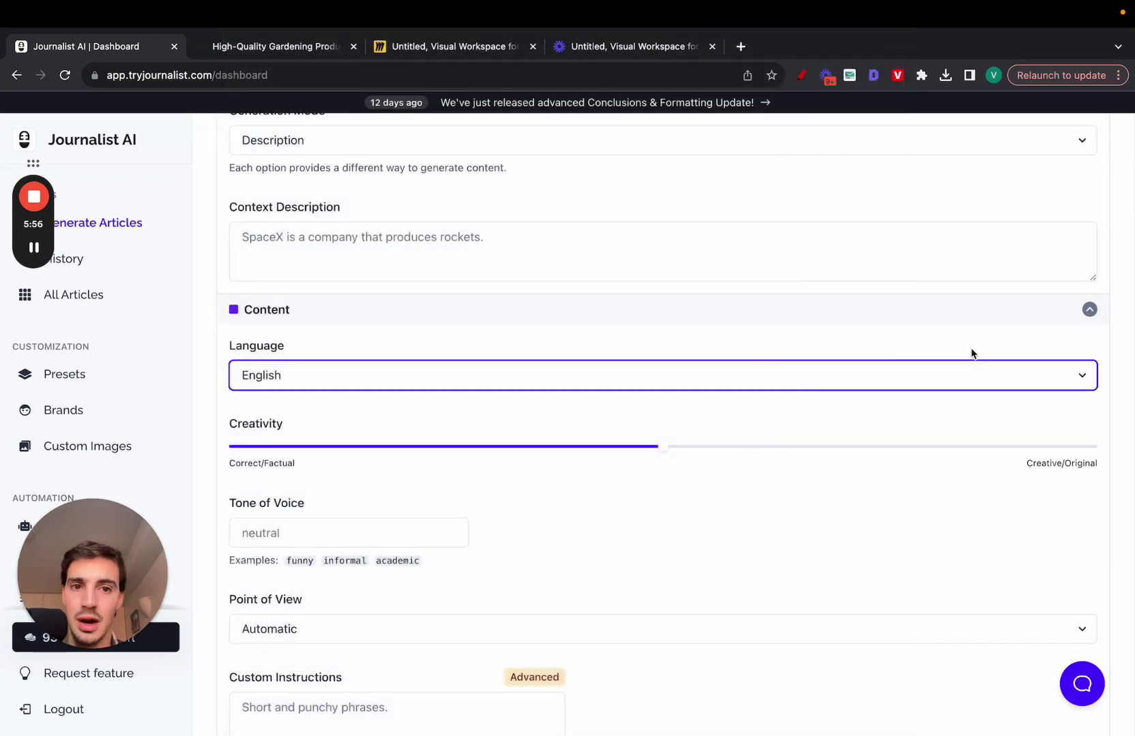
- Highlight the tryjournalist.com address in the browser's address bar
scroll(539, 271, "up", 5)
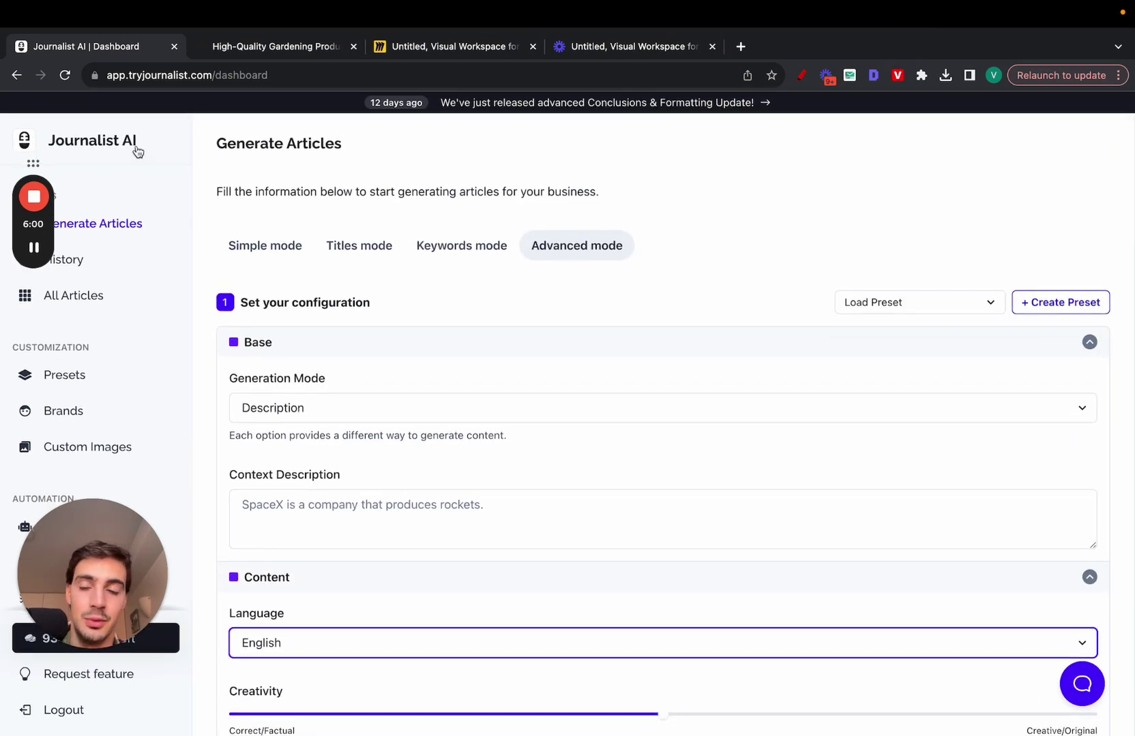
left_click(137, 151)
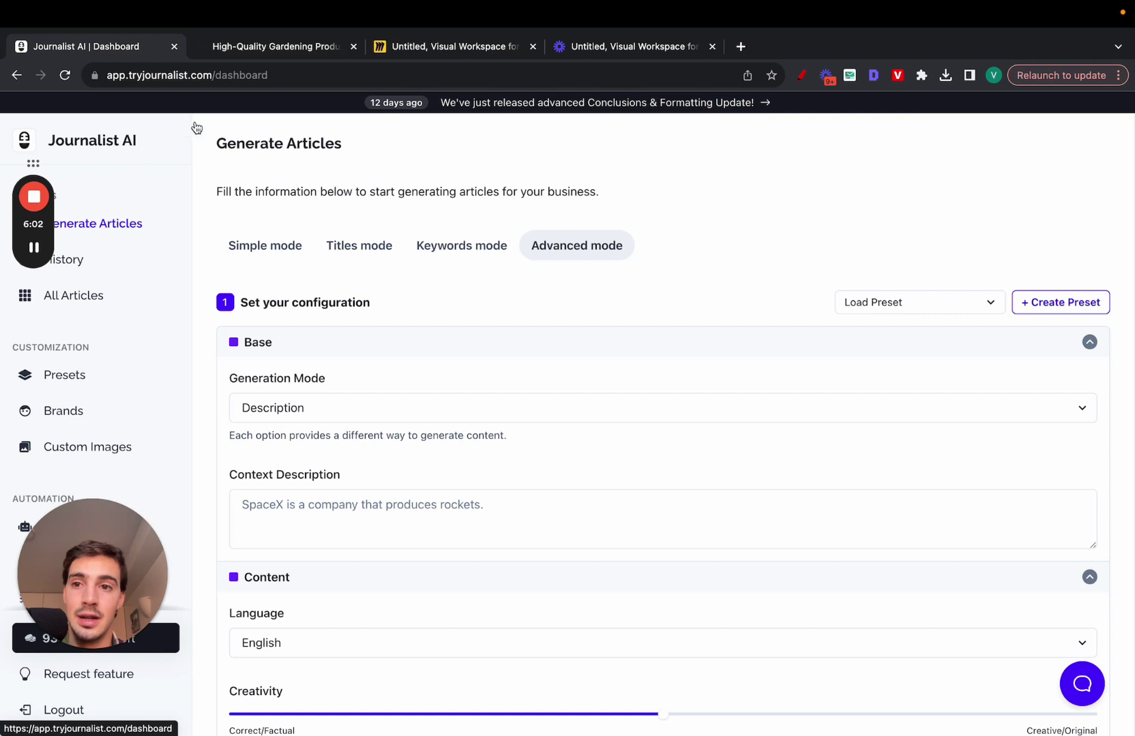
left_click_drag(129, 75, 243, 75)
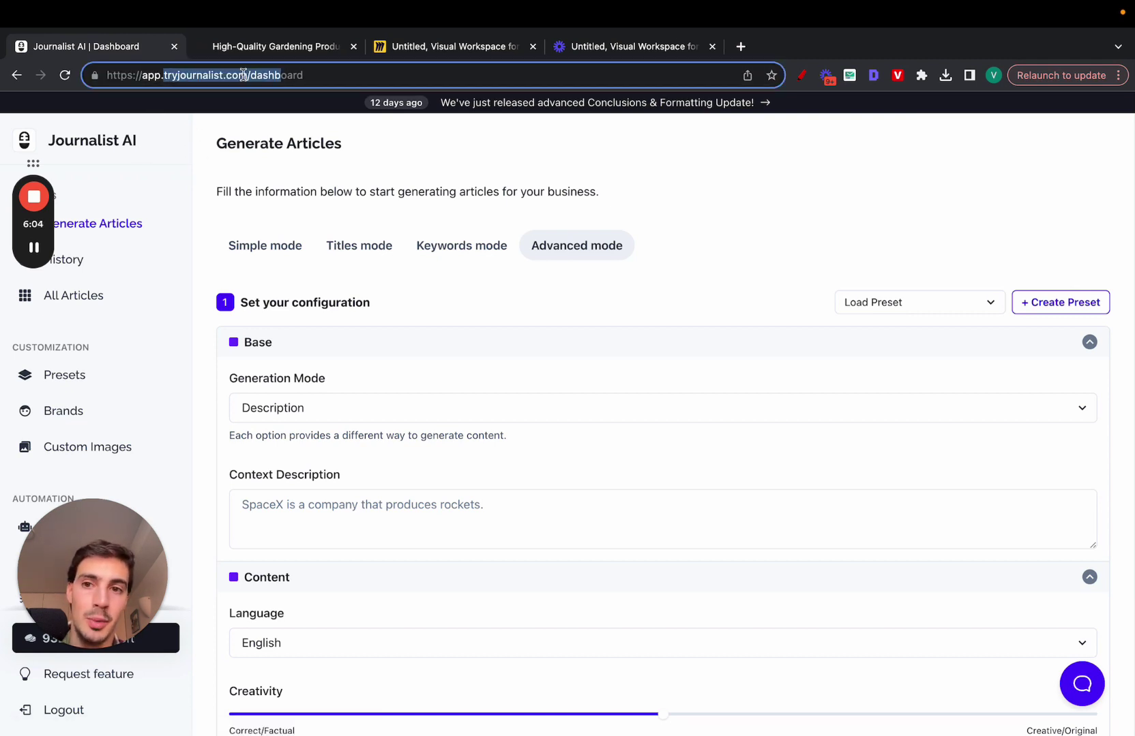